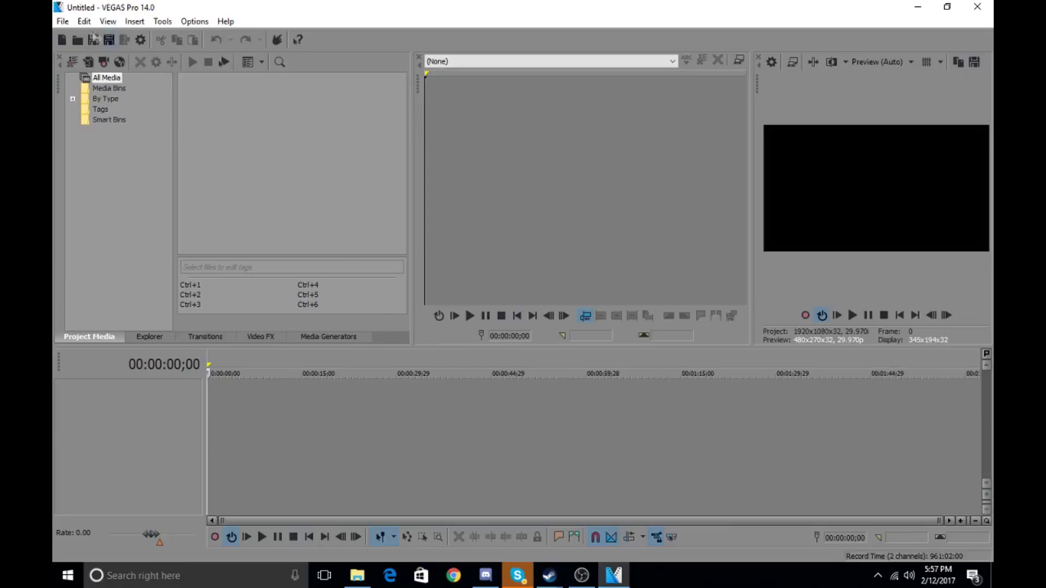
{"action": "left_click", "coordinate": [63, 21]}
{"action": "left_click", "coordinate": [90, 56]}
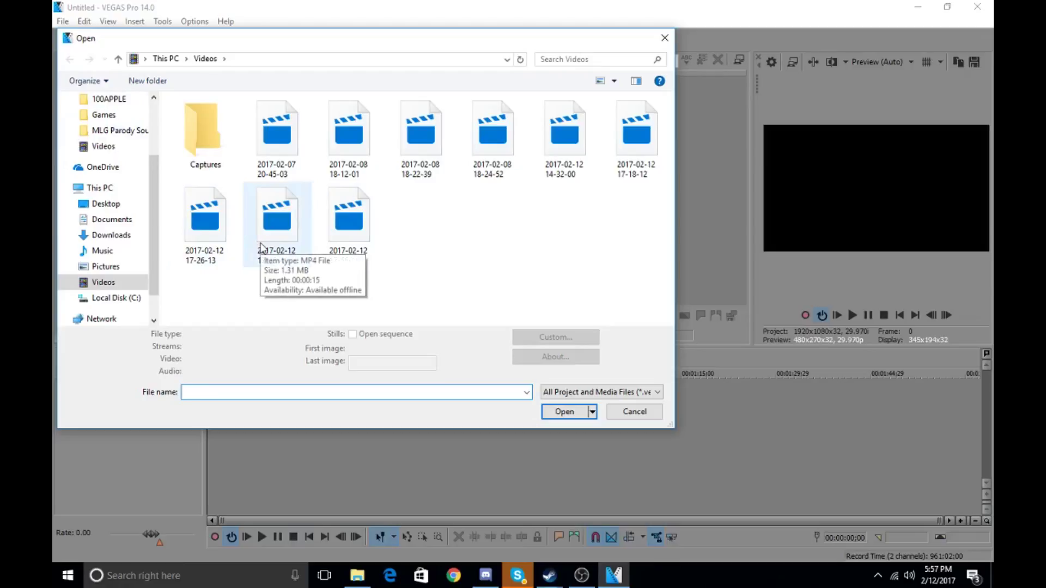
{"action": "left_click", "coordinate": [218, 250]}
{"action": "left_click", "coordinate": [565, 419]}
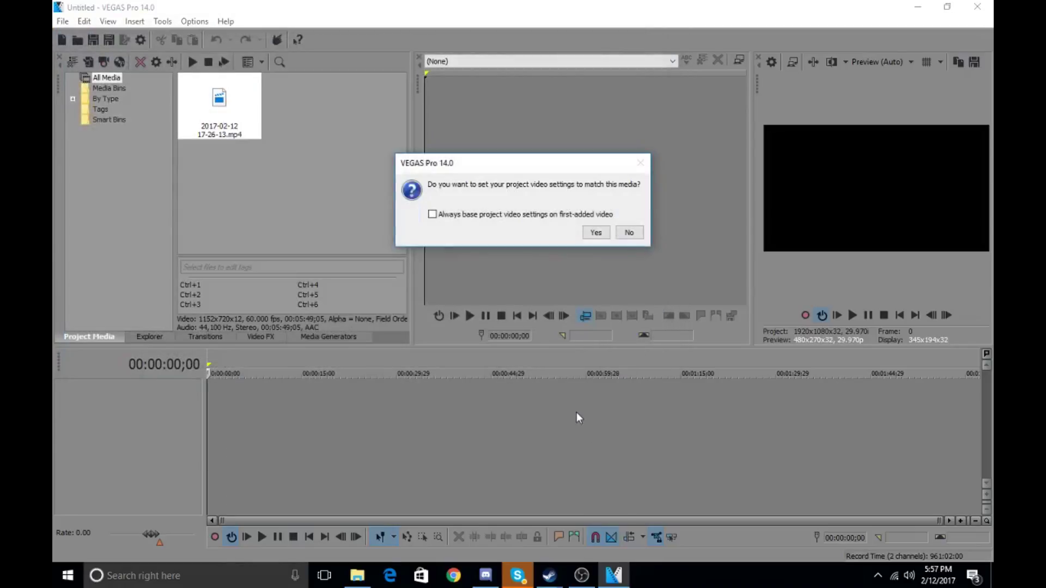
{"action": "left_click", "coordinate": [631, 232]}
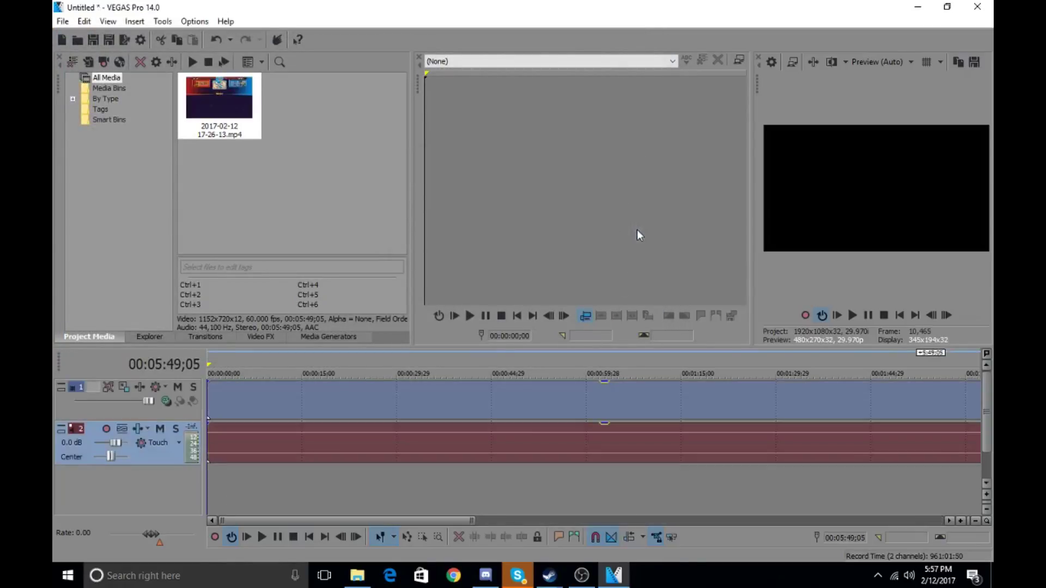
- Move the clip's video and audio events down to new tracks, leaving three empty tracks above them
{"action": "left_click", "coordinate": [210, 410]}
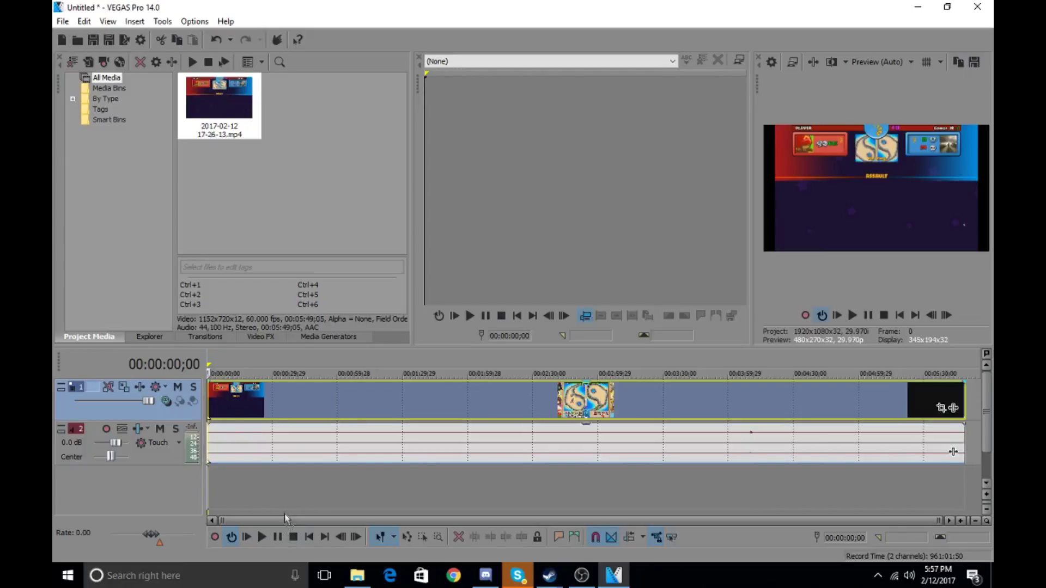
{"action": "left_click_drag", "start_coordinate": [289, 511], "coordinate": [289, 508]}
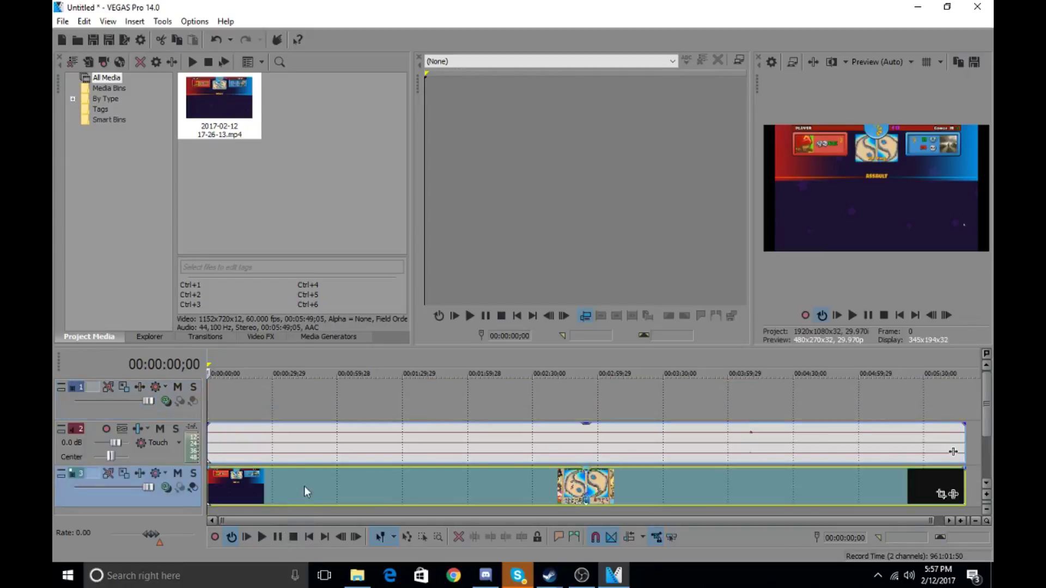
{"action": "left_click", "coordinate": [330, 447]}
{"action": "scroll", "coordinate": [324, 512], "scroll_direction": "down", "scroll_amount": 1}
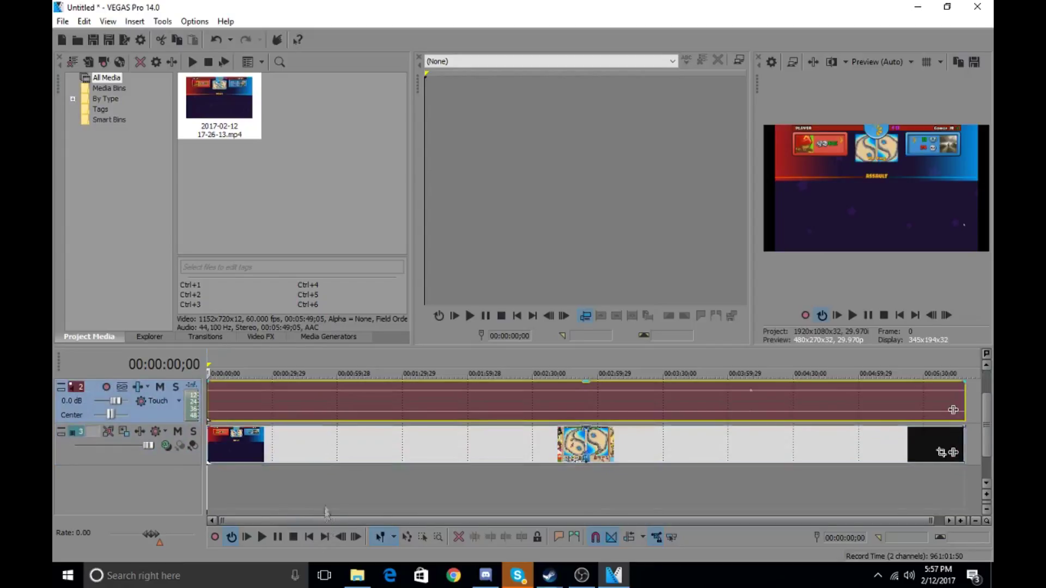
{"action": "left_click_drag", "start_coordinate": [339, 493], "coordinate": [327, 494]}
{"action": "left_click_drag", "start_coordinate": [482, 463], "coordinate": [505, 478]}
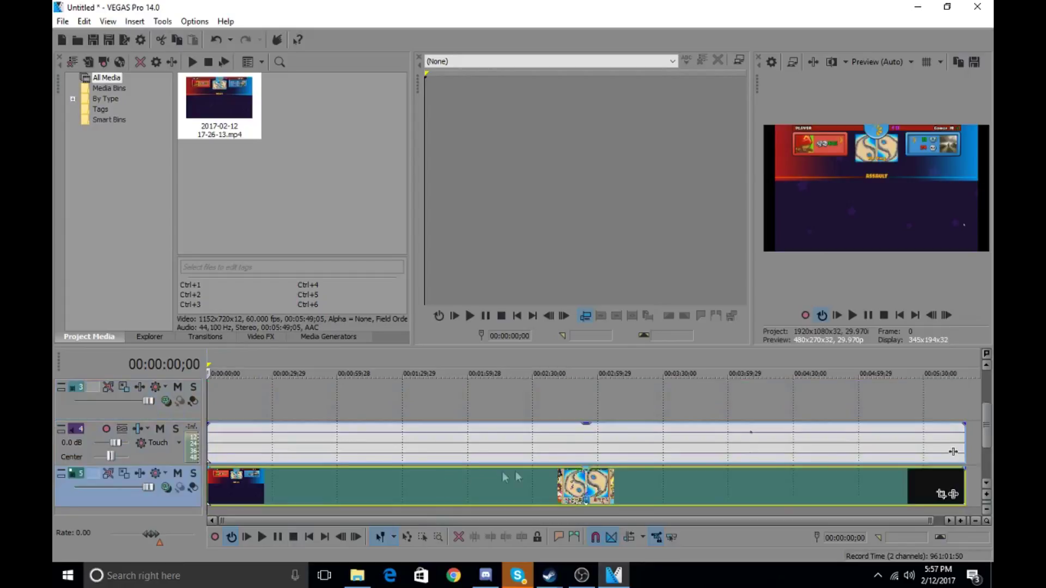
{"action": "scroll", "coordinate": [979, 424], "scroll_direction": "up", "scroll_amount": 2}
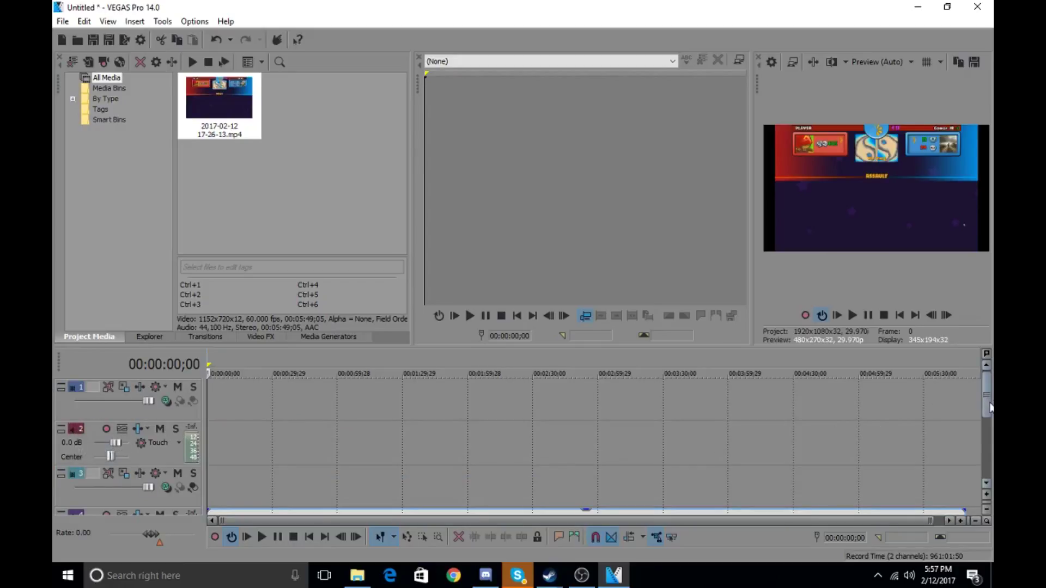
{"action": "left_click_drag", "start_coordinate": [985, 417], "coordinate": [985, 447]}
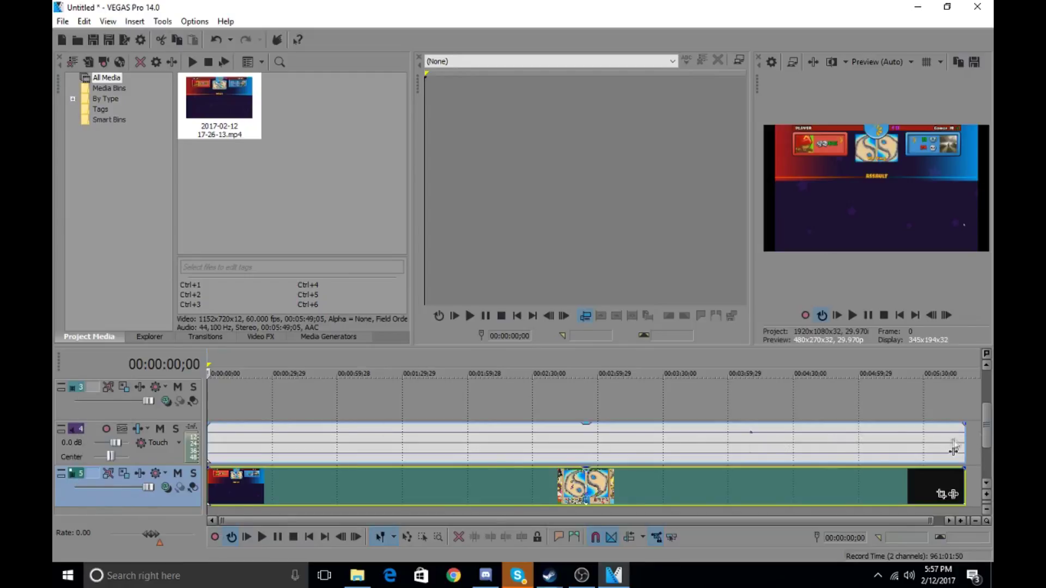
{"action": "left_click_drag", "start_coordinate": [988, 423], "coordinate": [987, 412]}
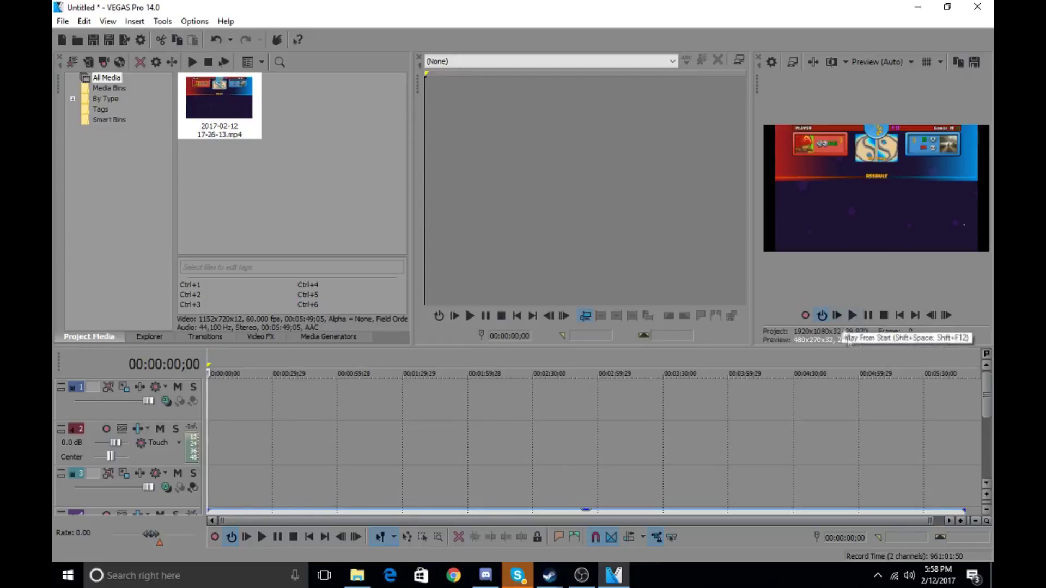
- Split the video and audio at 00:00:16;04, on the loading screen just before the match appears
{"action": "left_click_drag", "start_coordinate": [984, 387], "coordinate": [987, 412]}
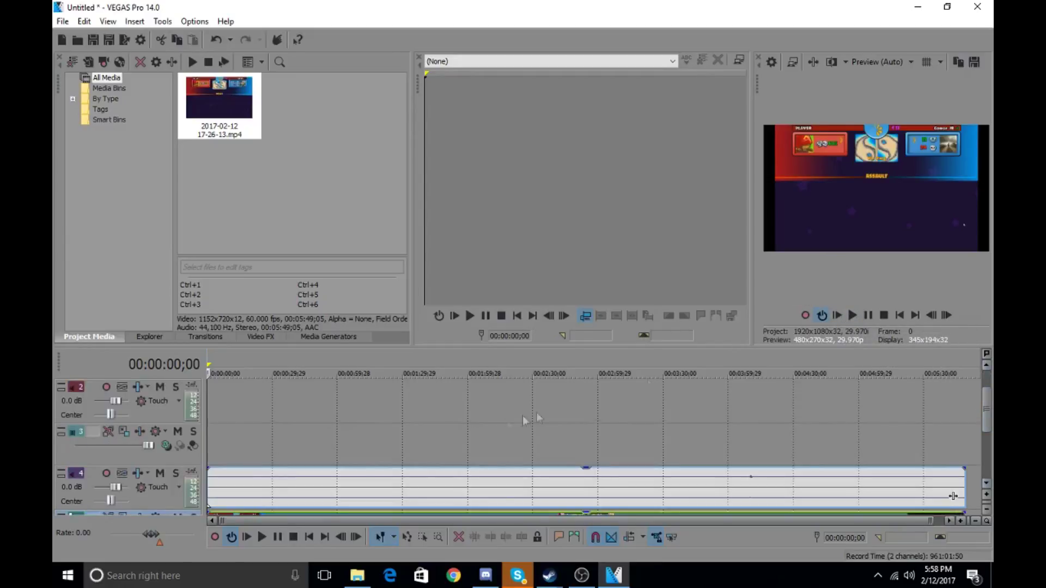
{"action": "left_click", "coordinate": [255, 479]}
{"action": "left_click_drag", "start_coordinate": [248, 477], "coordinate": [233, 476]}
{"action": "left_click", "coordinate": [946, 315]}
{"action": "left_click", "coordinate": [951, 314]}
{"action": "left_click", "coordinate": [952, 314]}
{"action": "left_click", "coordinate": [950, 314]}
{"action": "left_click", "coordinate": [947, 317]}
{"action": "left_click", "coordinate": [947, 317]}
{"action": "left_click", "coordinate": [947, 317]}
{"action": "left_click", "coordinate": [947, 316]}
{"action": "left_click", "coordinate": [947, 317]}
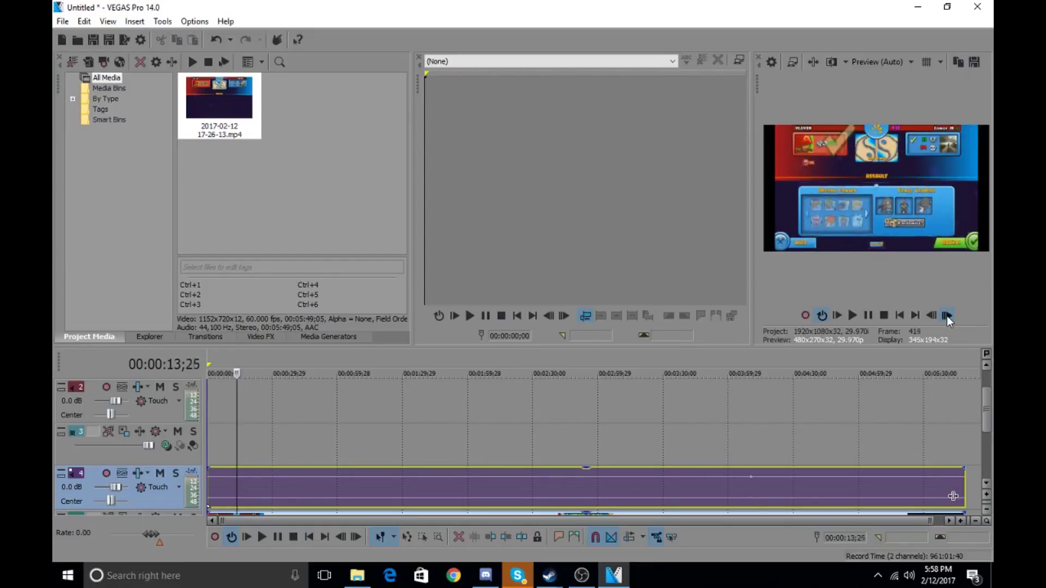
{"action": "left_click", "coordinate": [948, 317]}
{"action": "left_click", "coordinate": [947, 317]}
{"action": "left_click", "coordinate": [947, 316]}
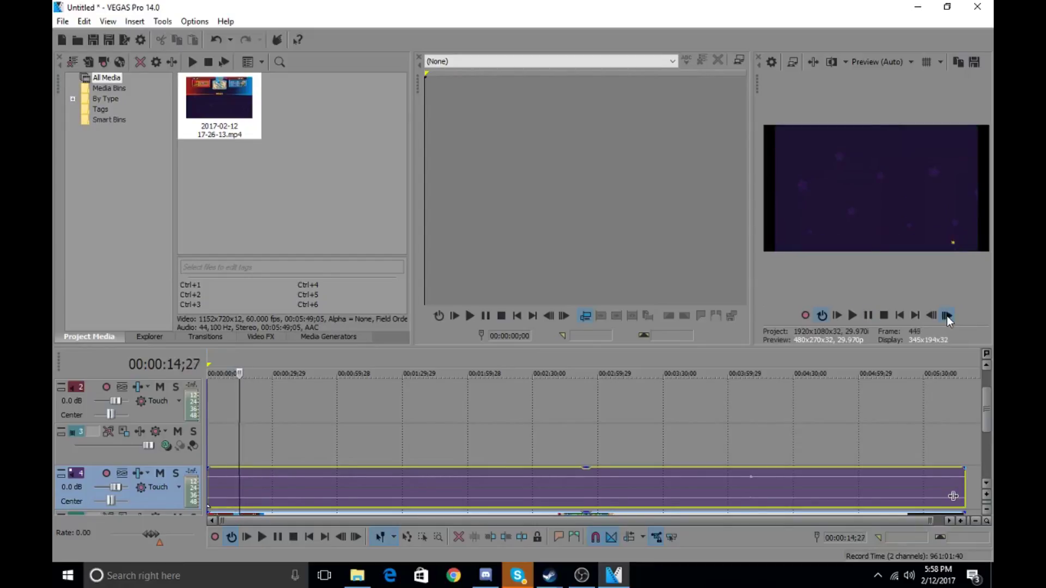
{"action": "left_click", "coordinate": [948, 317]}
{"action": "left_click", "coordinate": [948, 317]}
{"action": "left_click", "coordinate": [948, 316]}
{"action": "left_click", "coordinate": [947, 317]}
{"action": "left_click", "coordinate": [947, 317]}
{"action": "left_click", "coordinate": [947, 316]}
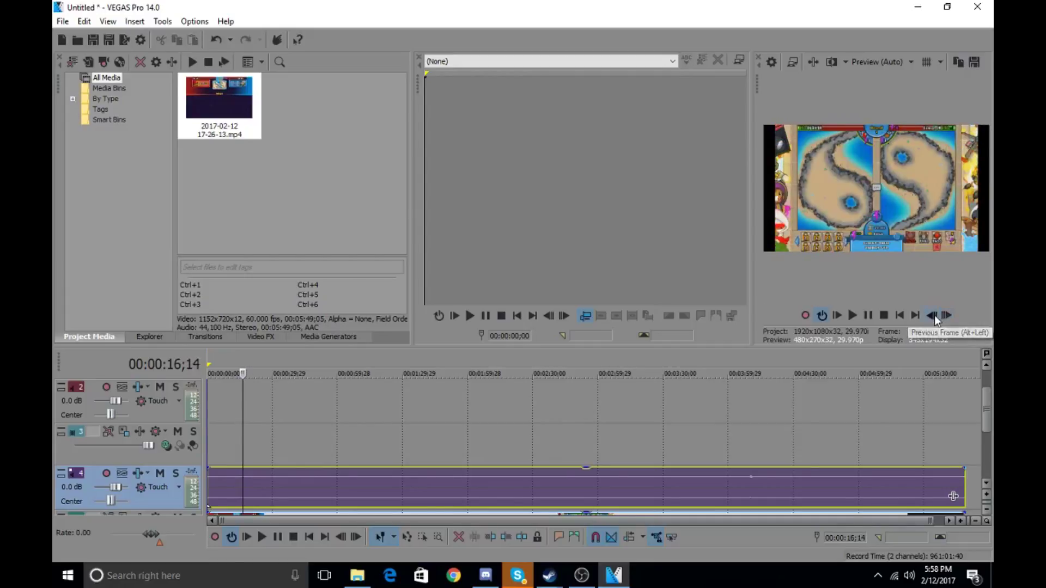
{"action": "left_click", "coordinate": [932, 316]}
{"action": "left_click", "coordinate": [933, 316]}
{"action": "left_click", "coordinate": [932, 316]}
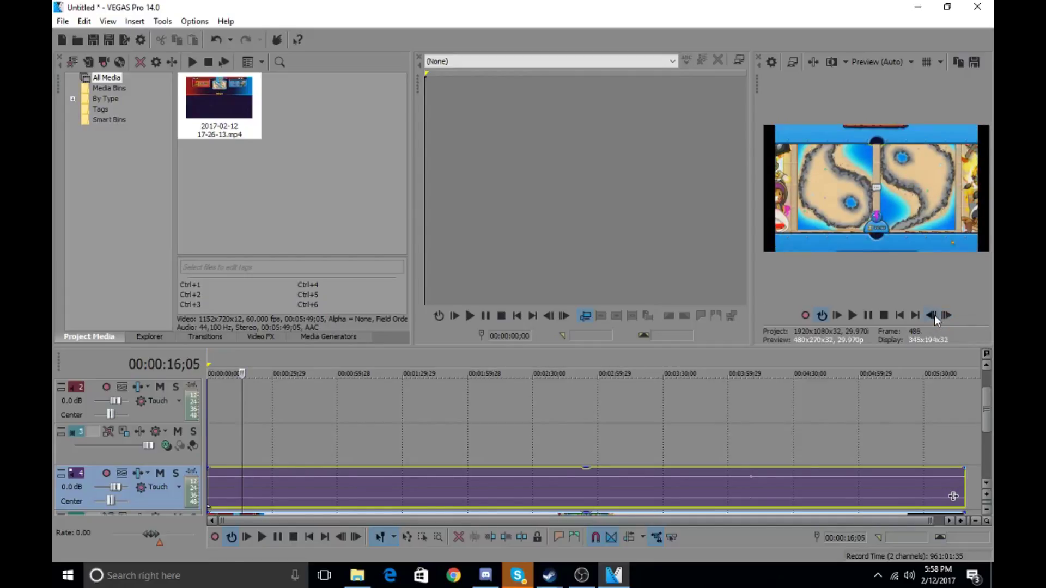
{"action": "left_click", "coordinate": [933, 316]}
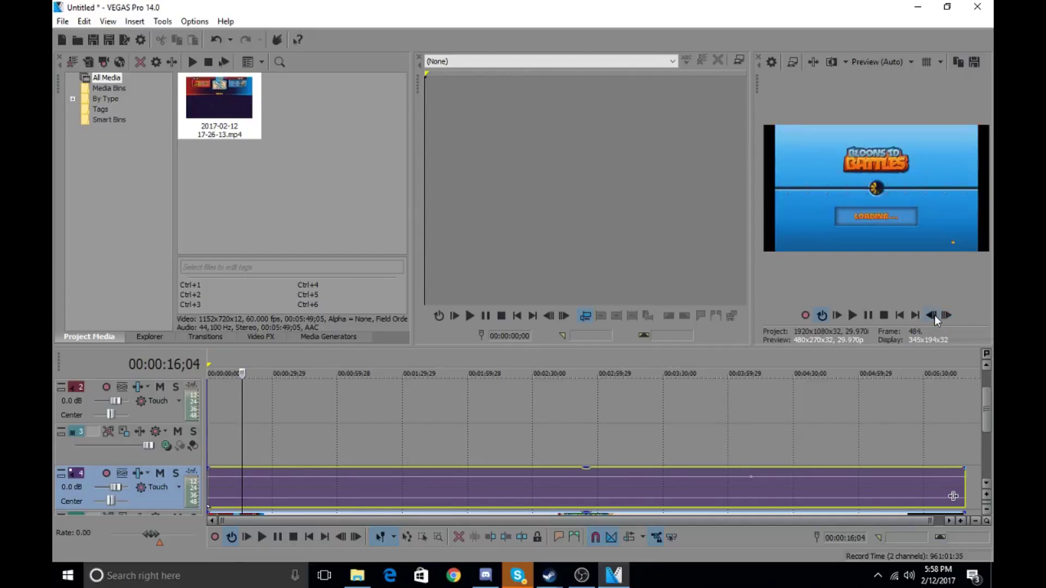
{"action": "right_click", "coordinate": [241, 442]}
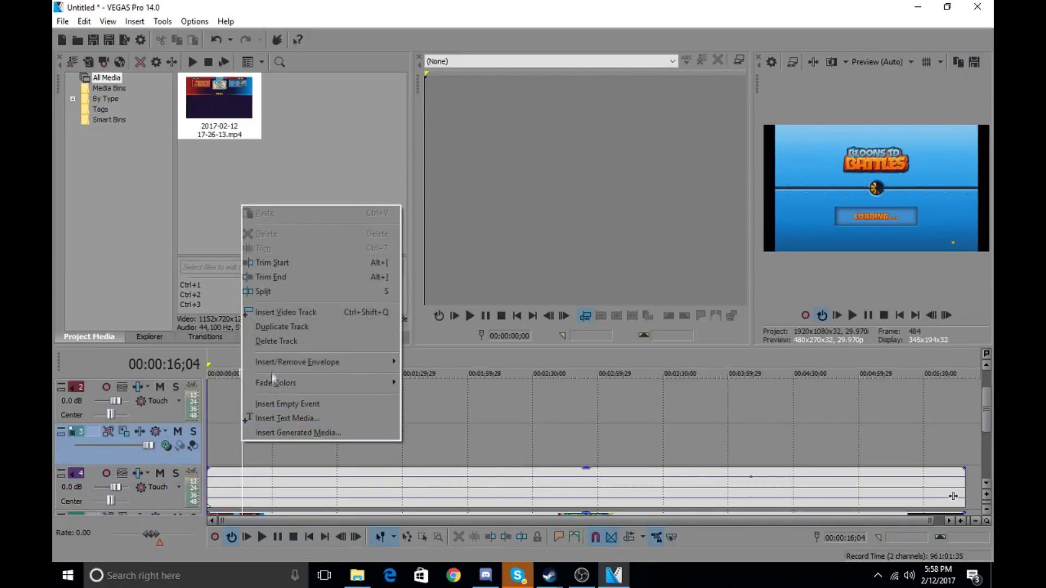
{"action": "left_click", "coordinate": [279, 296]}
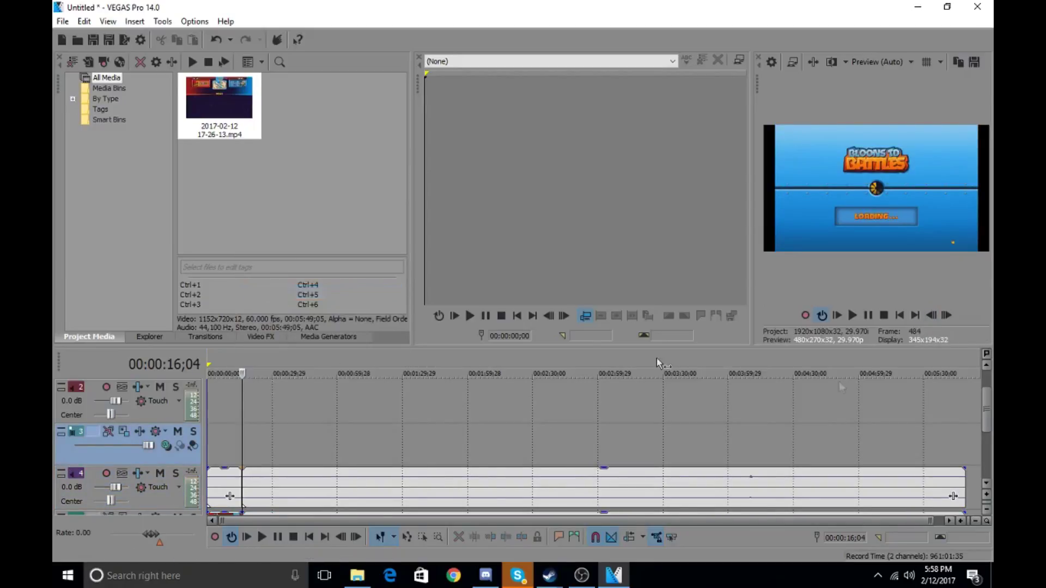
- Delete the opening segment before the split and move the remaining footage to the start of the timeline
{"action": "left_click_drag", "start_coordinate": [987, 393], "coordinate": [987, 426]}
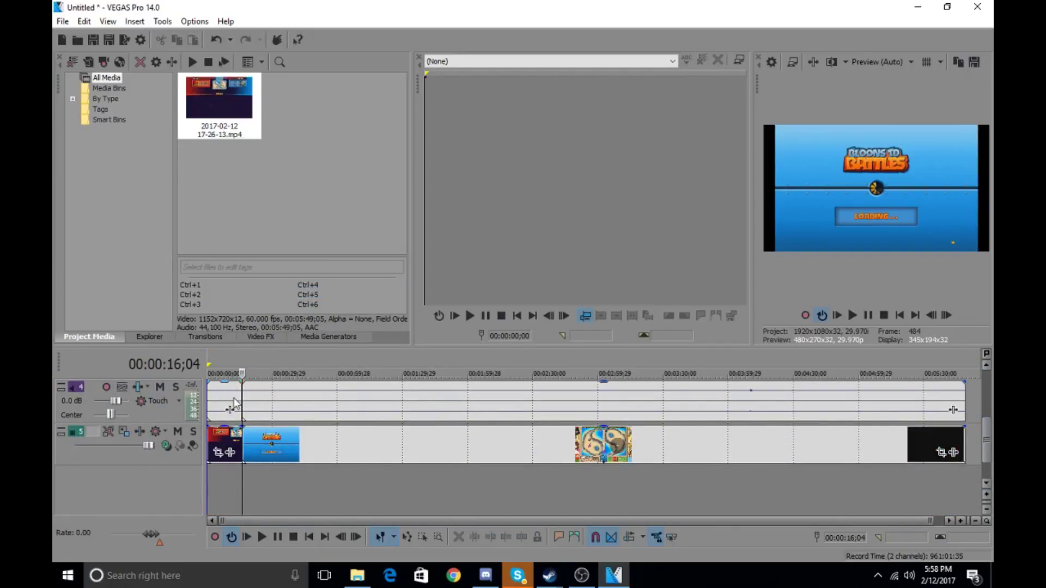
{"action": "right_click", "coordinate": [233, 398]}
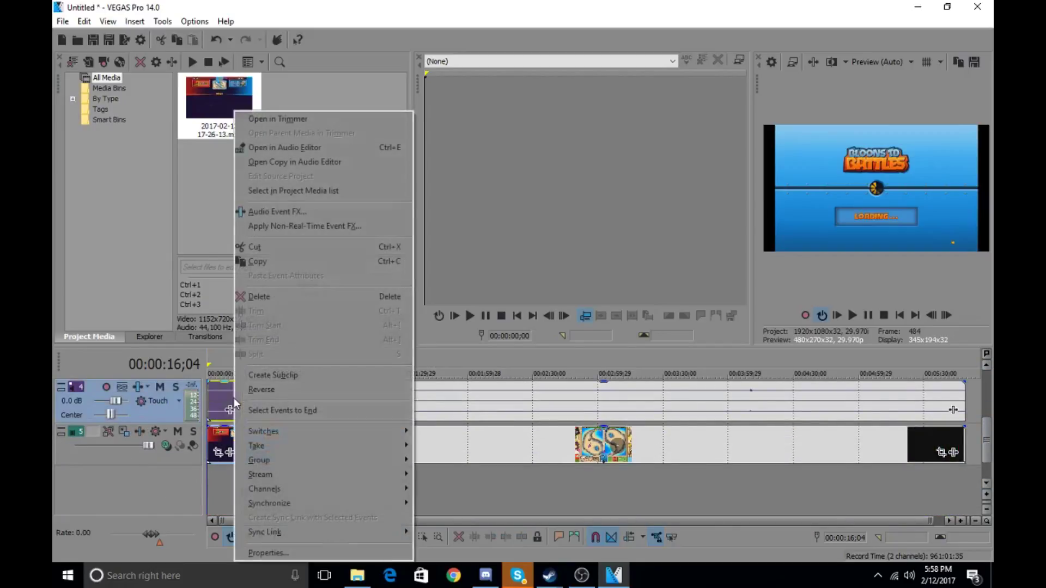
{"action": "left_click", "coordinate": [270, 297]}
{"action": "left_click_drag", "start_coordinate": [311, 423], "coordinate": [276, 421]}
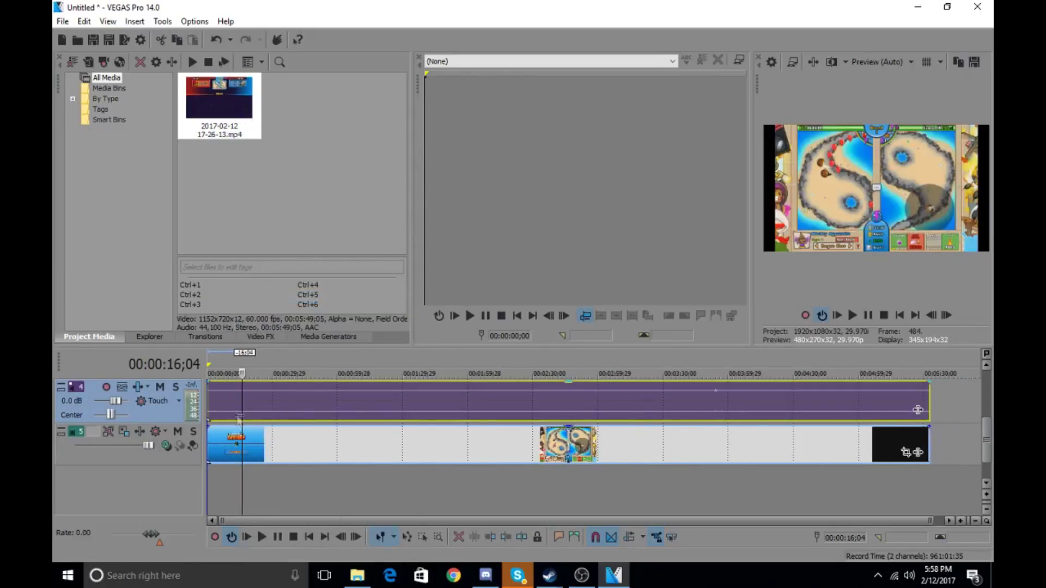
- Add a short fade-in to the beginning of the video event and play it back
{"action": "left_click", "coordinate": [272, 431]}
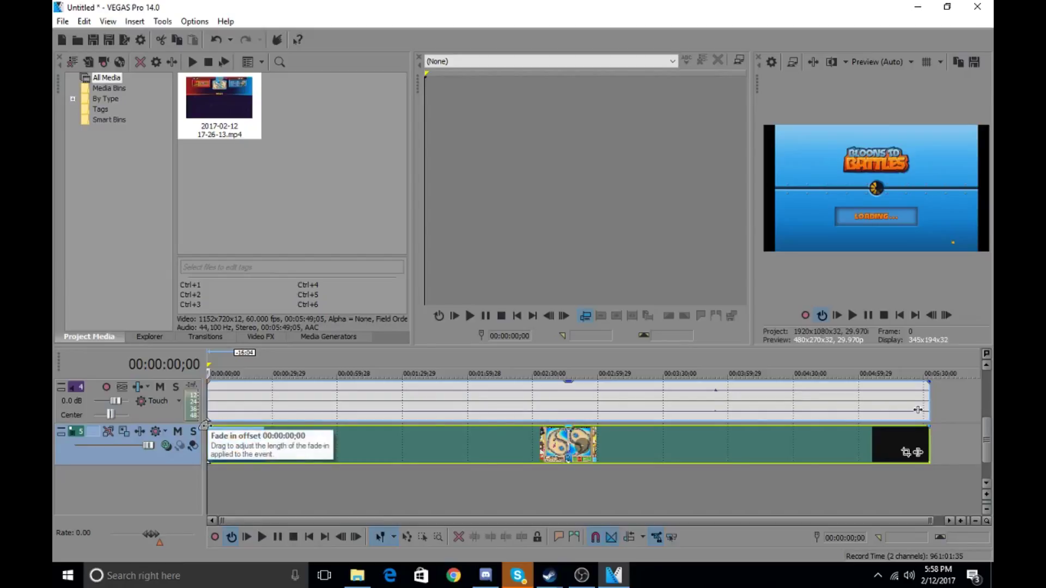
{"action": "left_click_drag", "start_coordinate": [205, 425], "coordinate": [222, 429]}
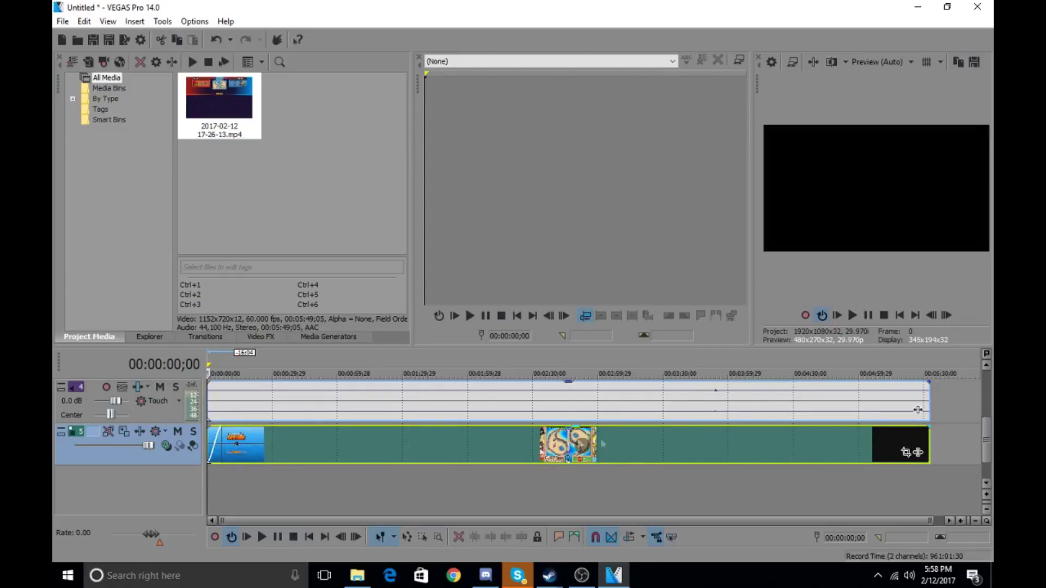
{"action": "left_click", "coordinate": [852, 315]}
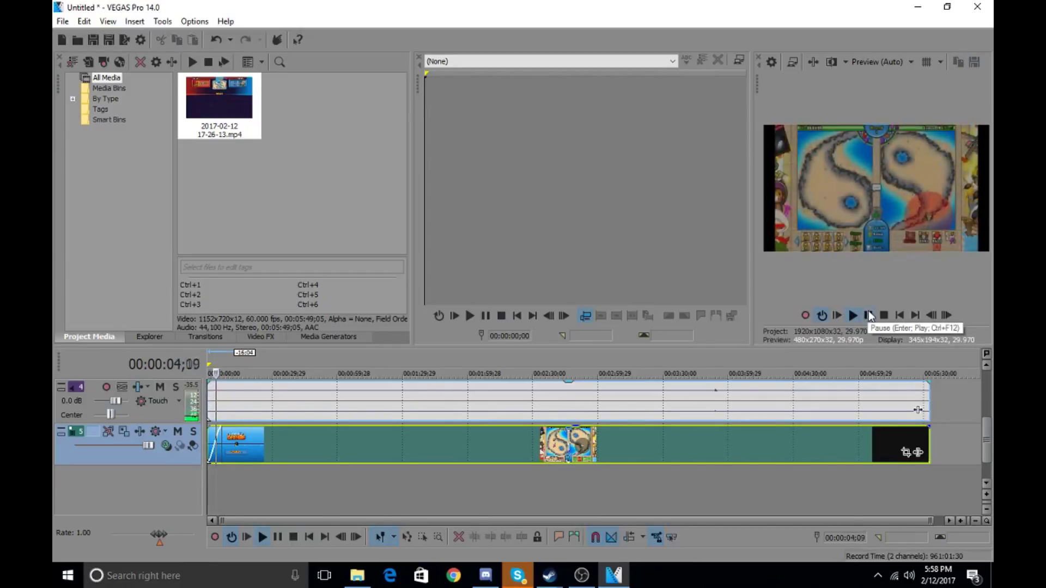
{"action": "left_click", "coordinate": [870, 316]}
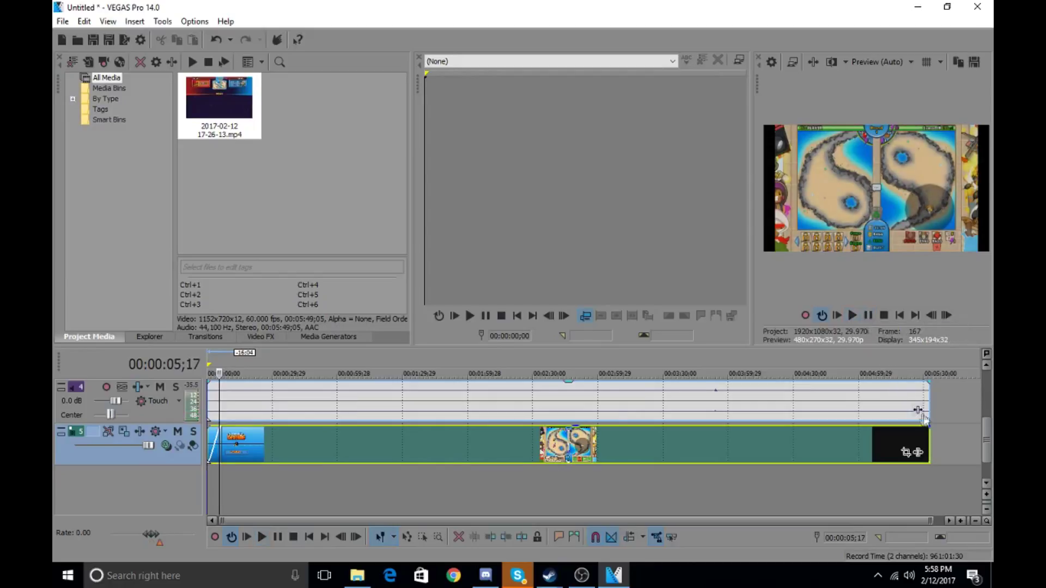
- Add a short fade-out to the end of the video event and play back the ending
{"action": "left_click_drag", "start_coordinate": [929, 427], "coordinate": [918, 427]}
{"action": "left_click", "coordinate": [902, 434]}
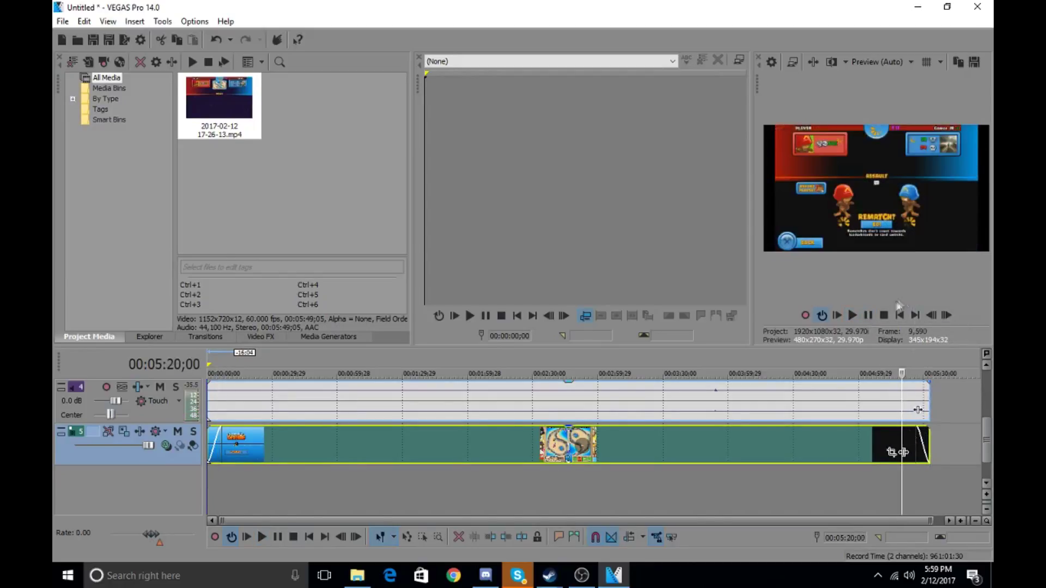
{"action": "left_click", "coordinate": [853, 317]}
{"action": "left_click", "coordinate": [868, 316]}
{"action": "left_click", "coordinate": [913, 436]}
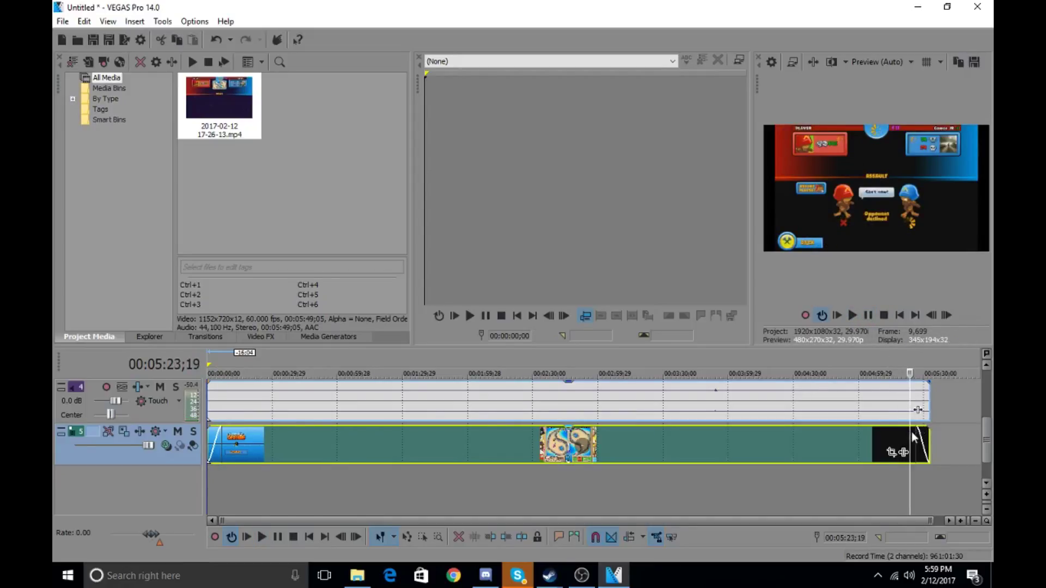
{"action": "left_click", "coordinate": [854, 317]}
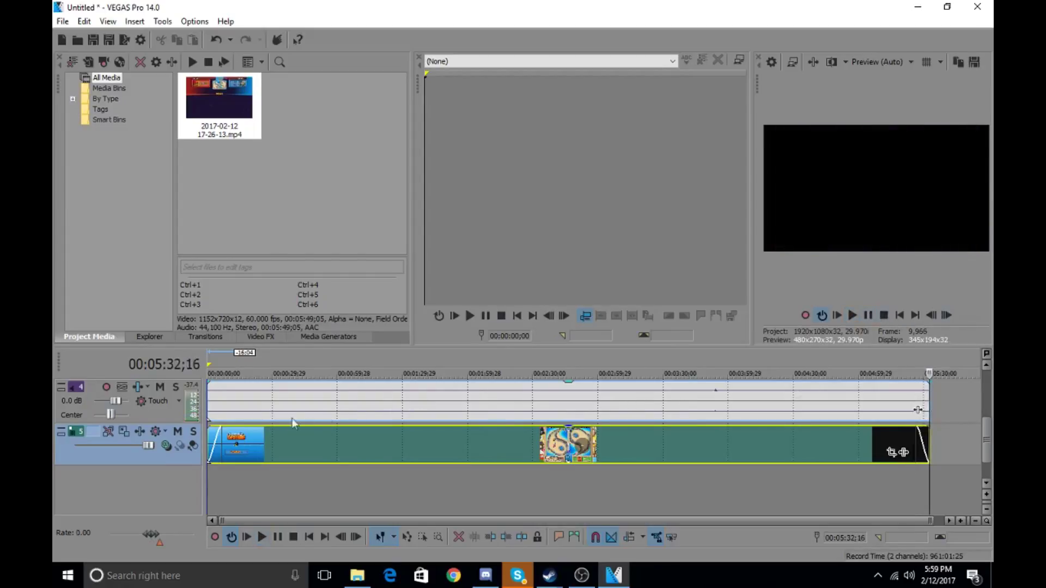
- Place the playhead at 00:00:07;14, where the round announcement appears in the gameplay
{"action": "left_click", "coordinate": [229, 419]}
{"action": "left_click", "coordinate": [225, 418]}
{"action": "left_click", "coordinate": [239, 417]}
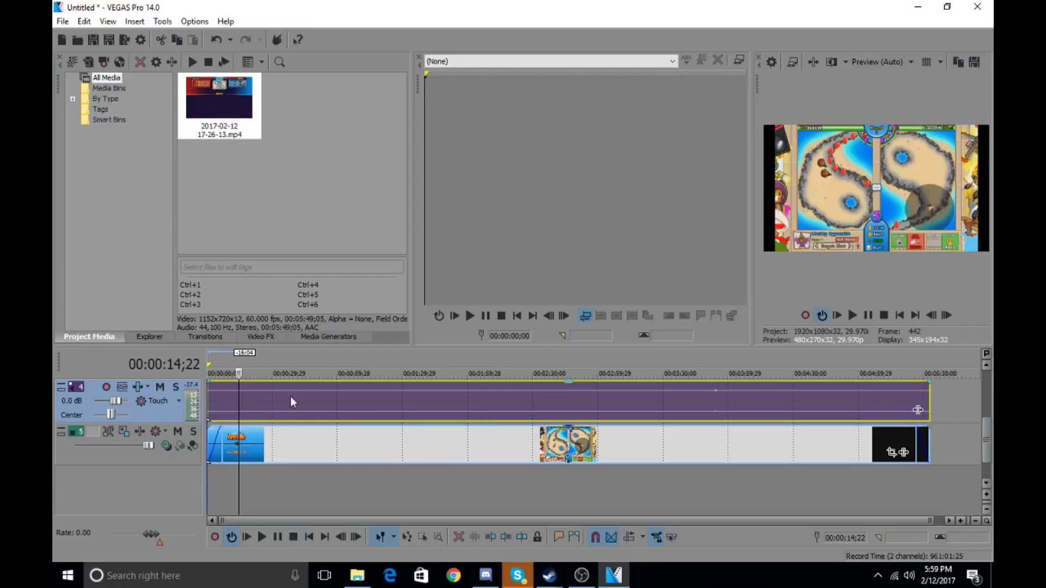
{"action": "left_click", "coordinate": [947, 316]}
{"action": "left_click", "coordinate": [947, 316]}
{"action": "left_click", "coordinate": [937, 317]}
{"action": "left_click", "coordinate": [934, 316]}
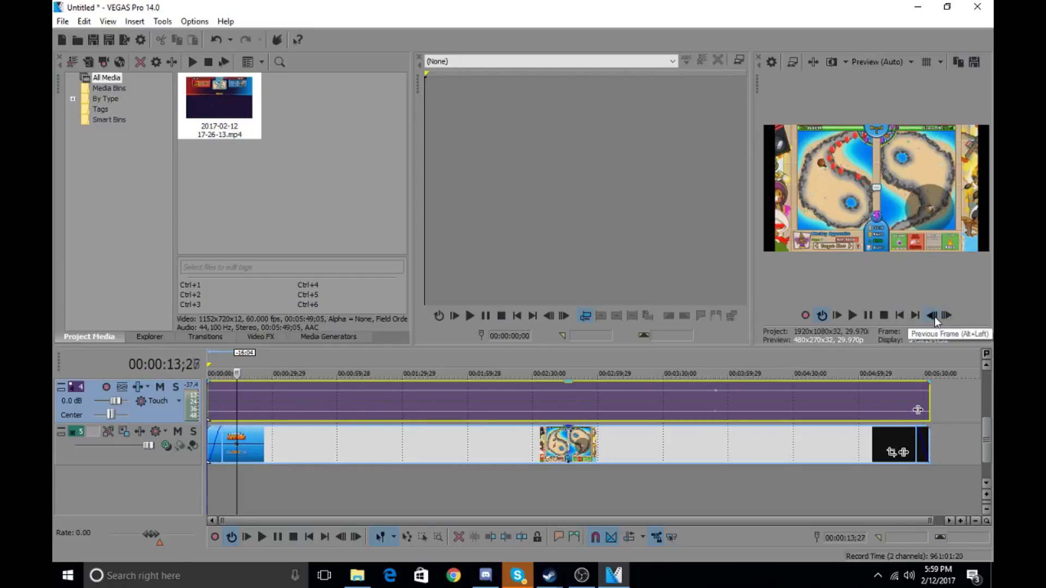
{"action": "left_click", "coordinate": [934, 316]}
{"action": "scroll", "coordinate": [275, 403], "scroll_direction": "up", "scroll_amount": 3}
{"action": "left_click", "coordinate": [282, 399]}
{"action": "left_click", "coordinate": [273, 397]}
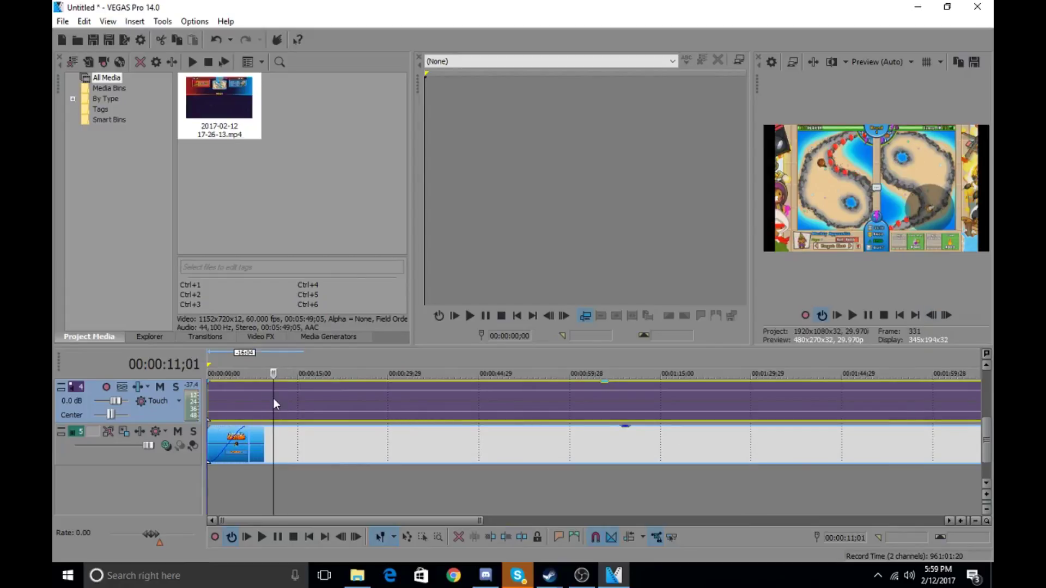
{"action": "left_click", "coordinate": [260, 401]}
{"action": "left_click", "coordinate": [252, 401]}
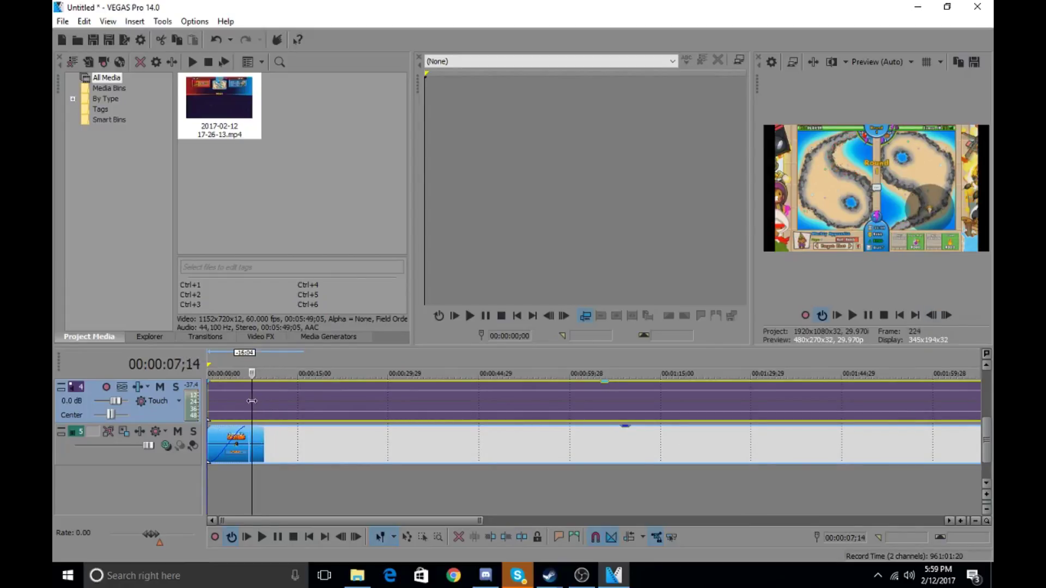
- Insert a text media event at the playhead on the empty top video track and clear its sample text
{"action": "left_click_drag", "start_coordinate": [989, 435], "coordinate": [992, 392]}
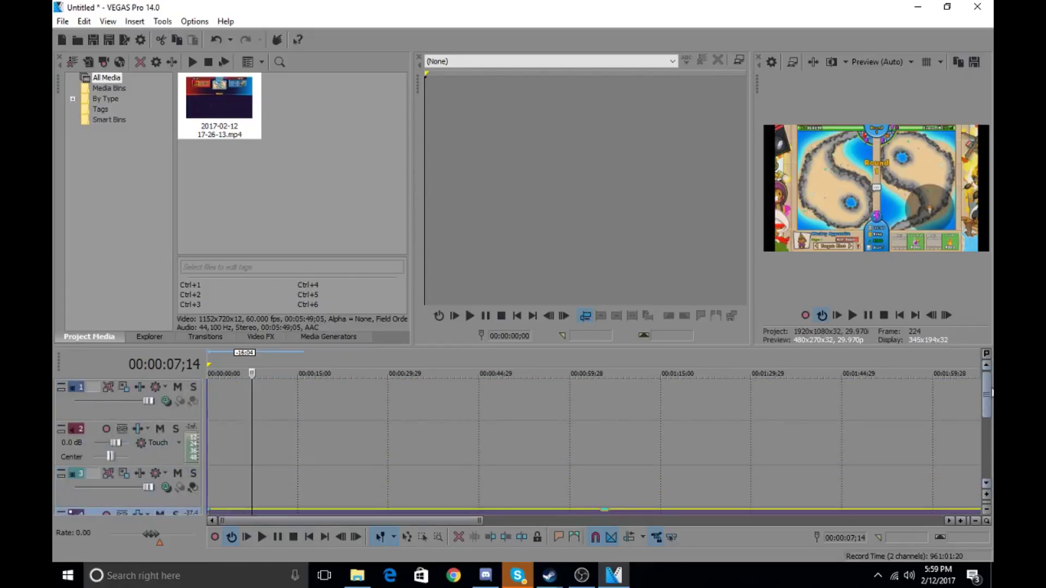
{"action": "right_click", "coordinate": [251, 399]}
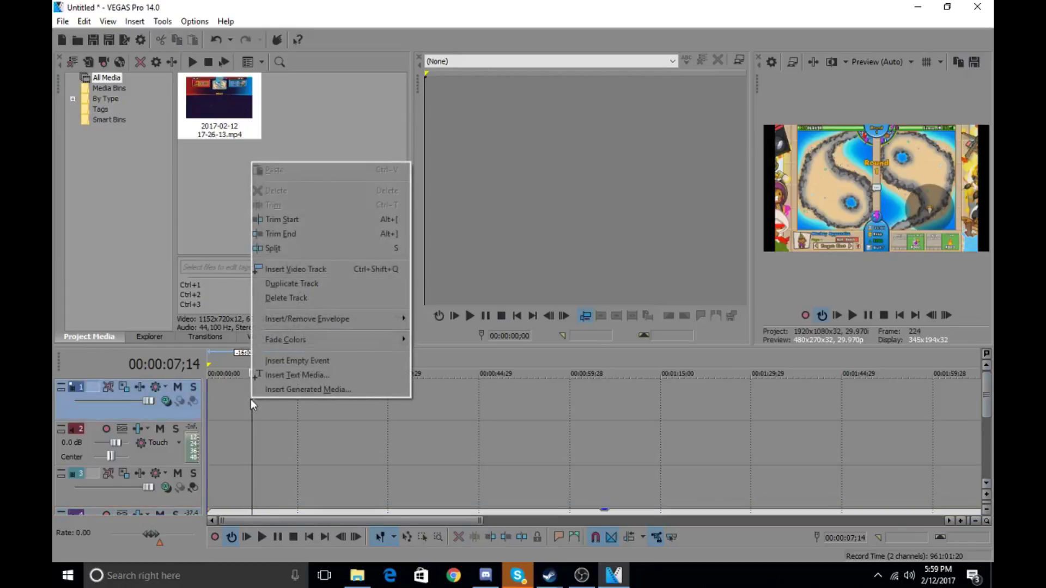
{"action": "left_click", "coordinate": [287, 375]}
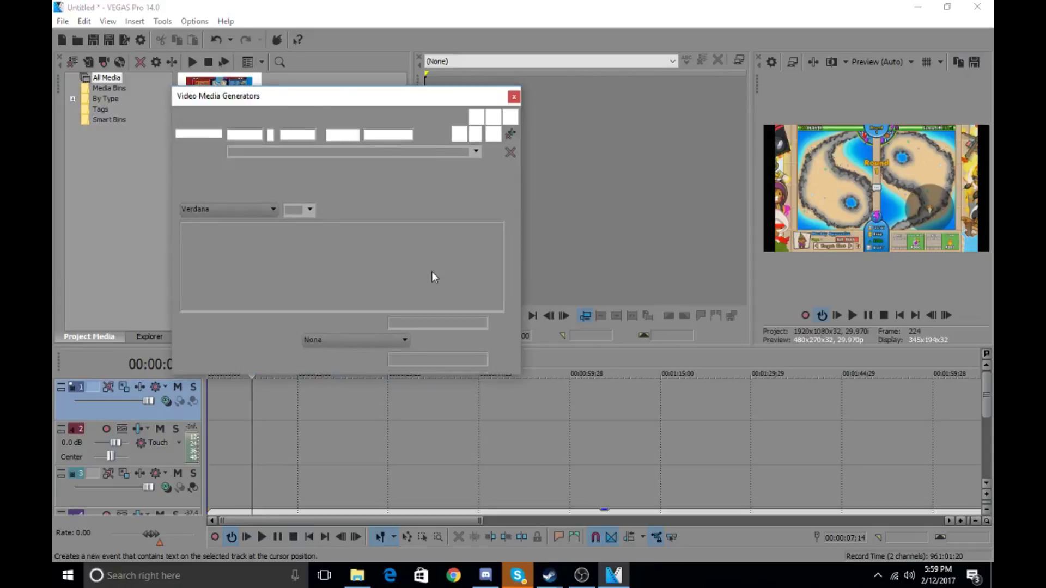
{"action": "left_click_drag", "start_coordinate": [474, 247], "coordinate": [349, 247]}
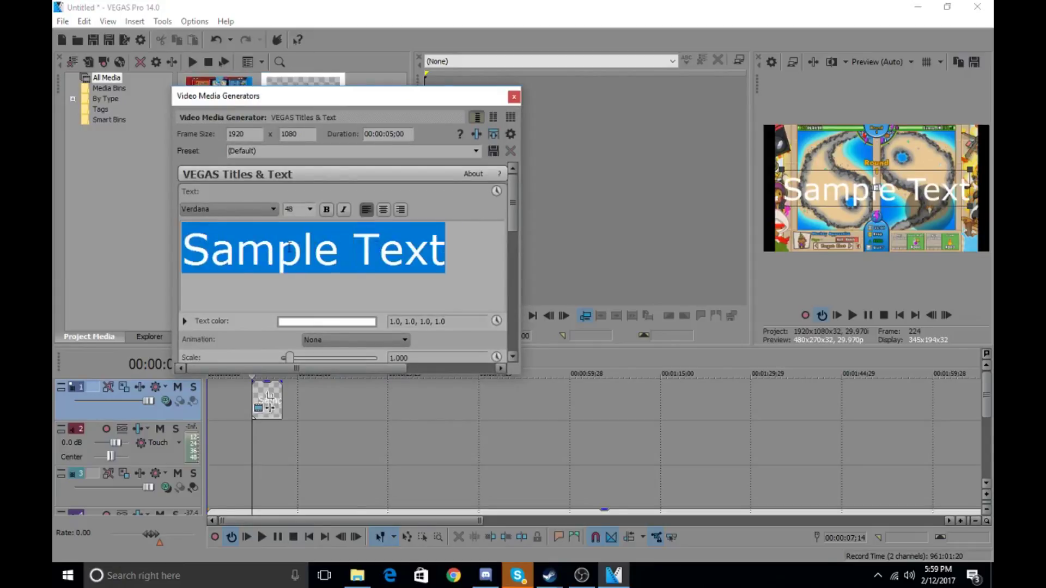
{"action": "key", "text": "Delete"}
- Set the title's font to Feast of Flesh BB and its size to 24
{"action": "left_click", "coordinate": [255, 212]}
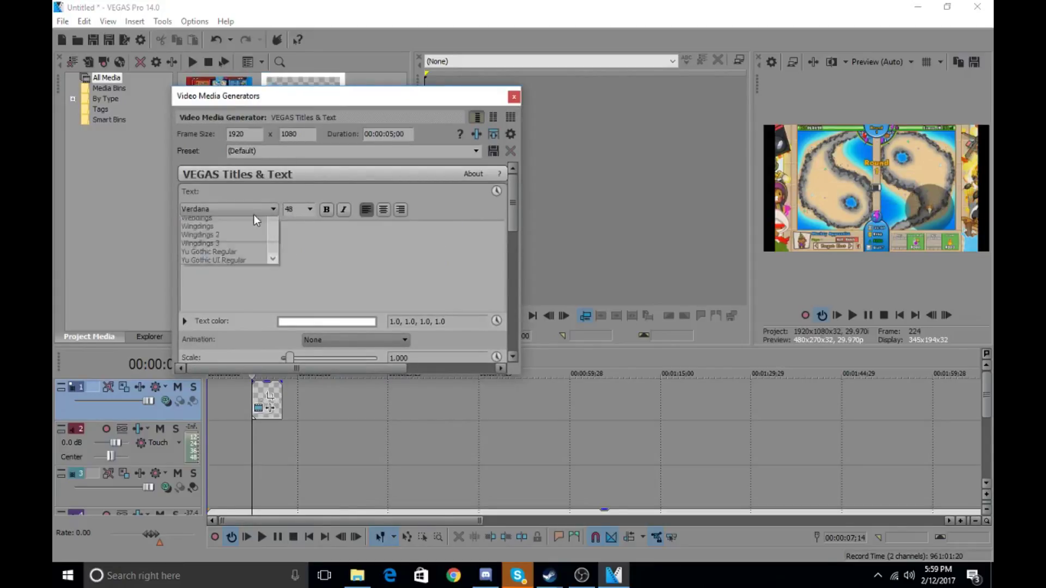
{"action": "left_click", "coordinate": [272, 256]}
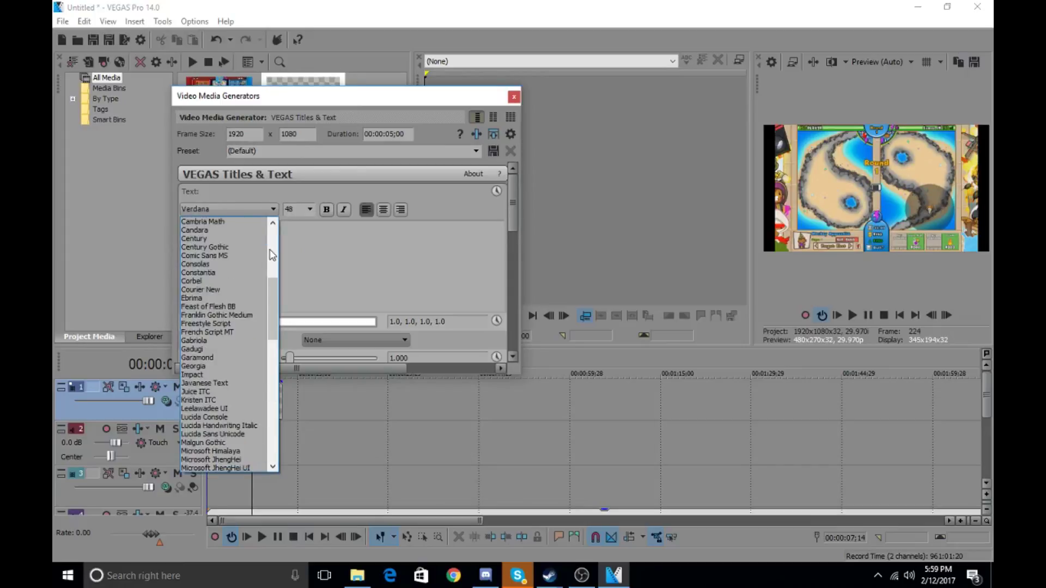
{"action": "left_click", "coordinate": [240, 307]}
{"action": "left_click", "coordinate": [310, 212]}
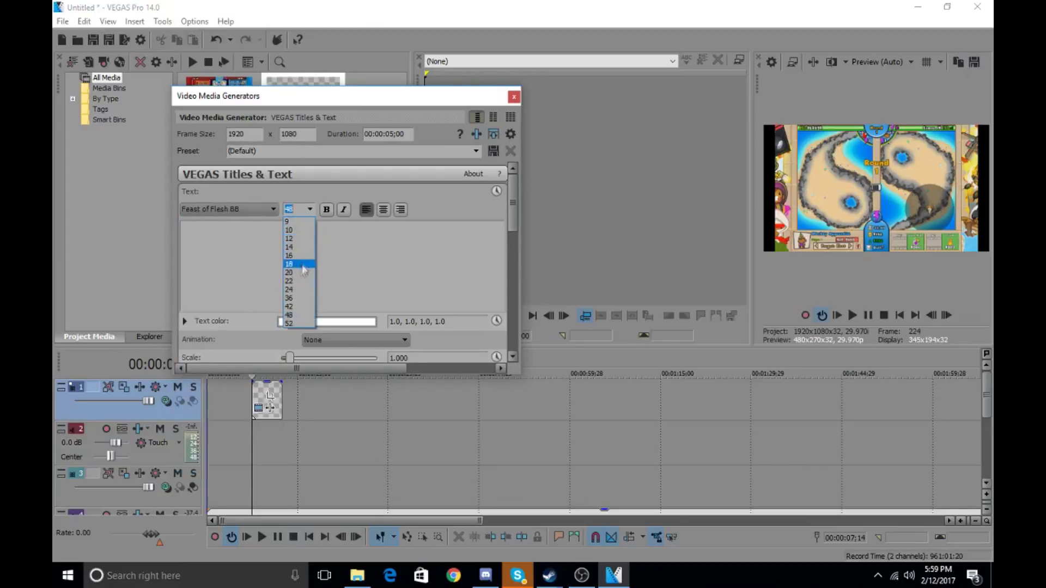
{"action": "left_click", "coordinate": [301, 286]}
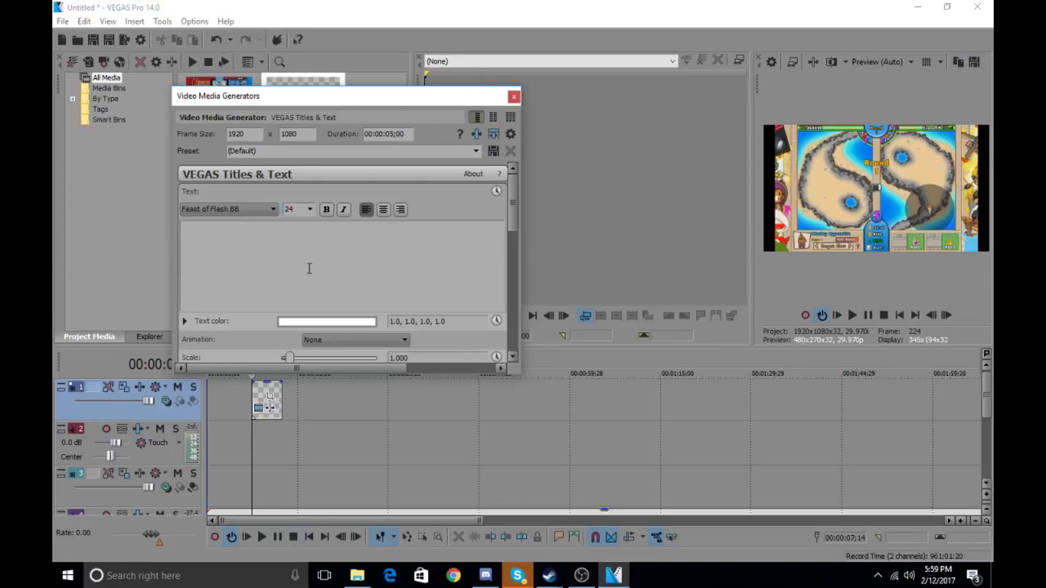
- Enter "Wizard" as the title text, keep its animation at None and close the text generator
{"action": "type", "text": "WIZQR"}
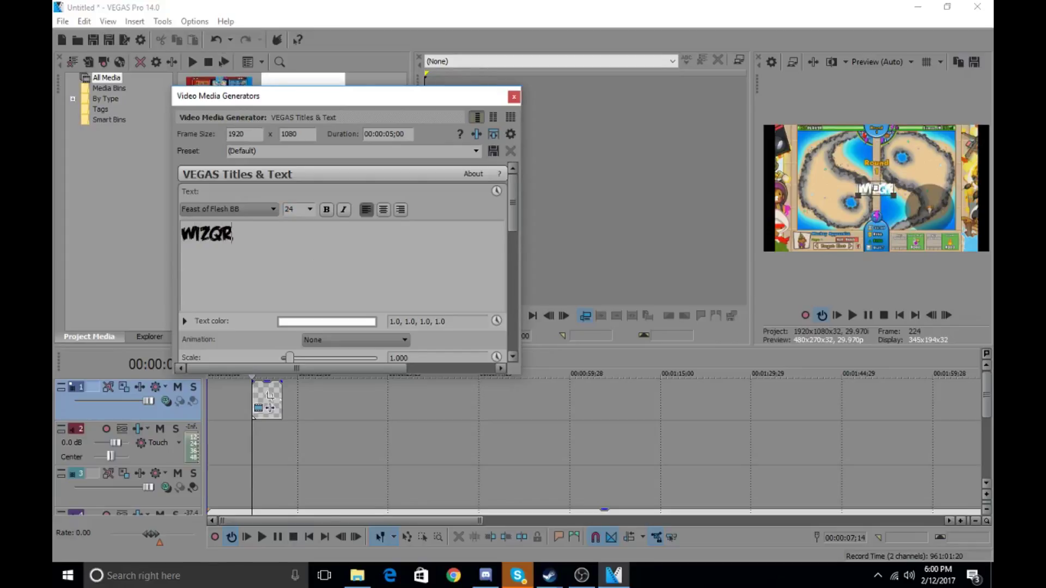
{"action": "key", "text": "BackSpace"}
{"action": "key", "text": "BackSpace"}
{"action": "type", "text": "ARD"}
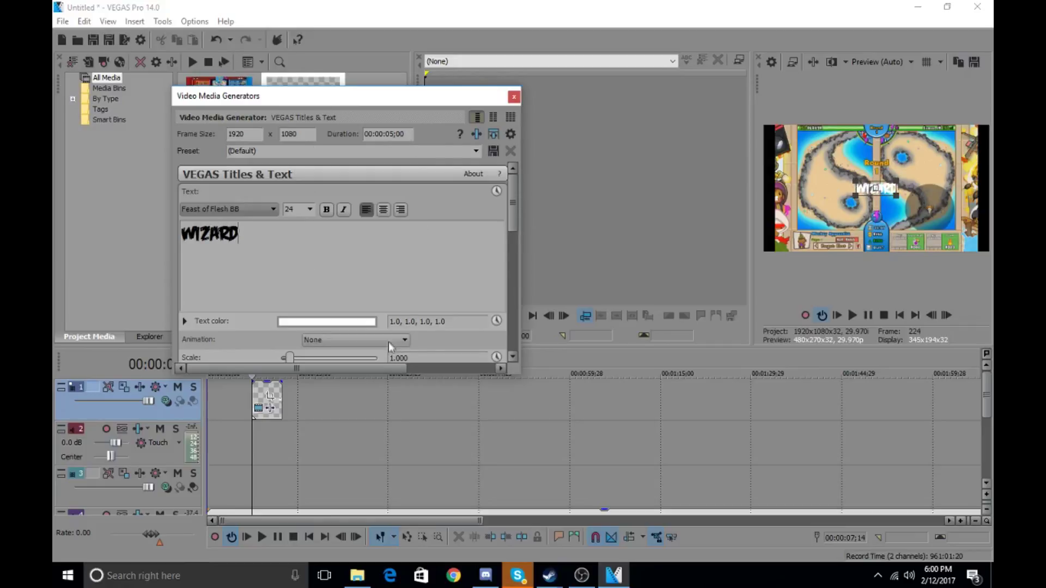
{"action": "left_click", "coordinate": [394, 338]}
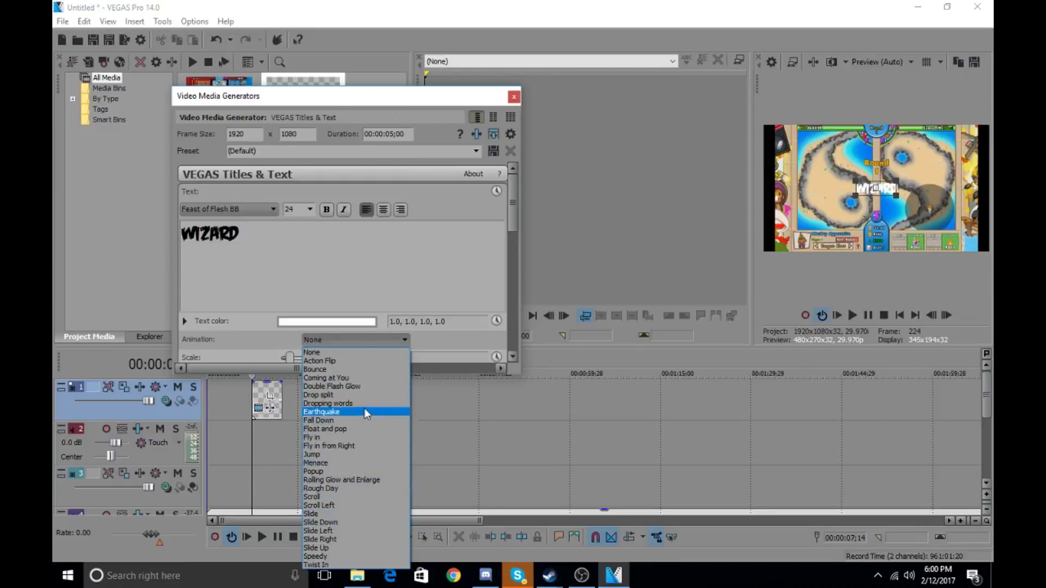
{"action": "left_click", "coordinate": [396, 338]}
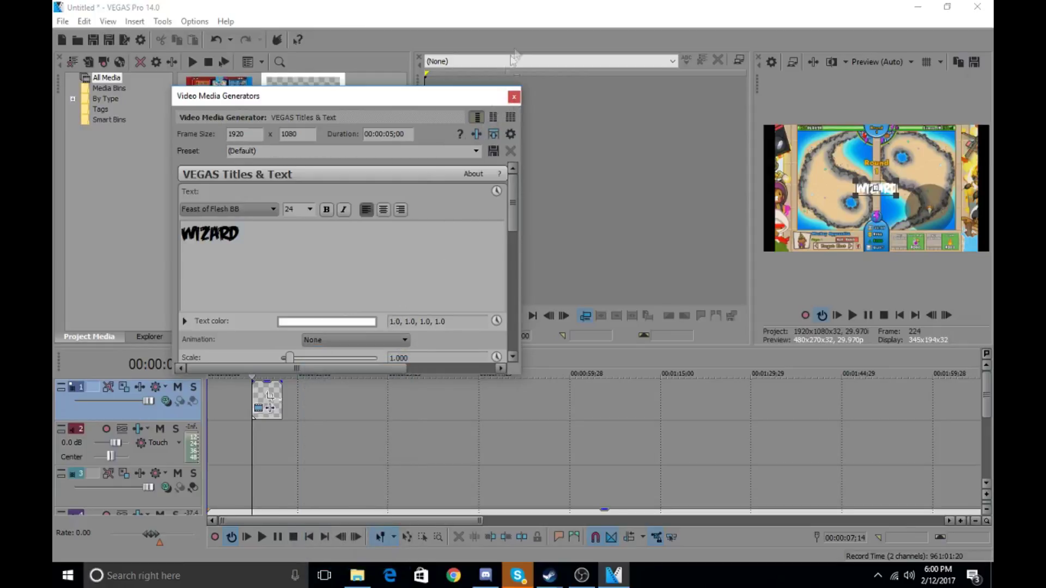
{"action": "left_click", "coordinate": [514, 98]}
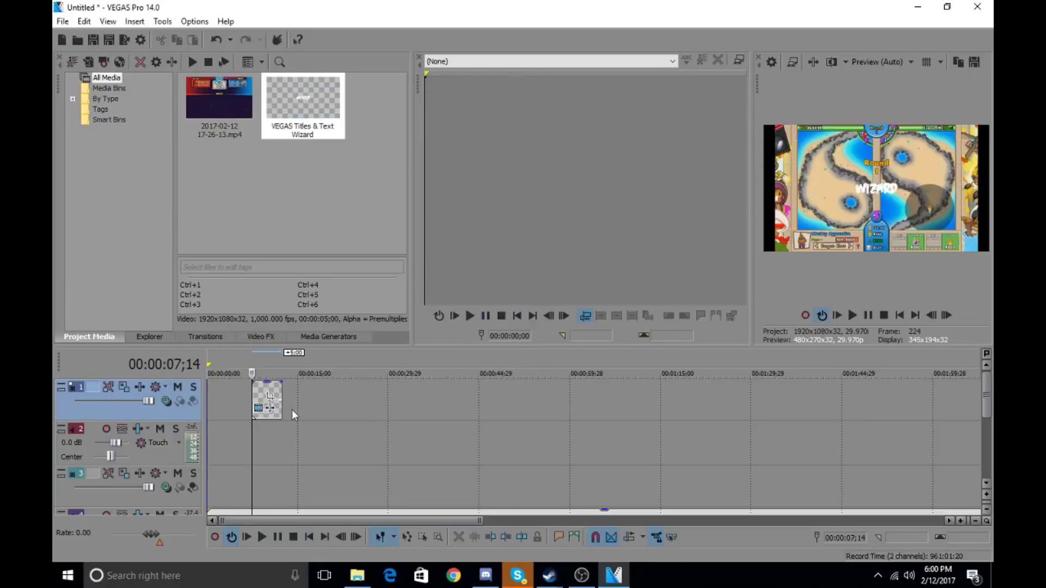
- Reopen the text event's generated media and move the title down to the lower centre of the frame
{"action": "left_click", "coordinate": [258, 408]}
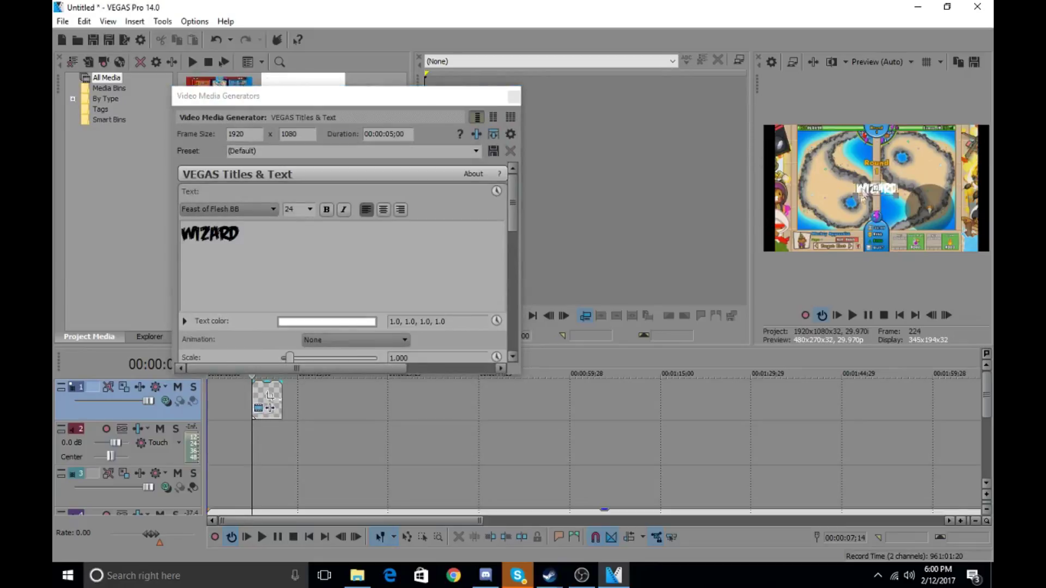
{"action": "left_click_drag", "start_coordinate": [875, 215], "coordinate": [899, 219]}
{"action": "left_click", "coordinate": [513, 97]}
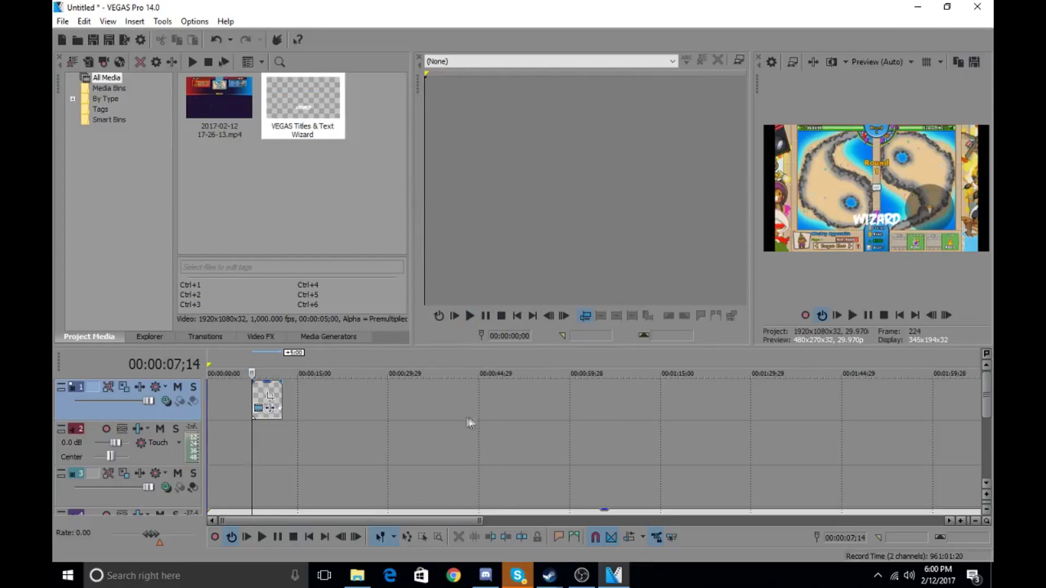
- Shorten the Wizard text event by trimming about 1;19 off its end
{"action": "scroll", "coordinate": [469, 420], "scroll_direction": "up", "scroll_amount": 5}
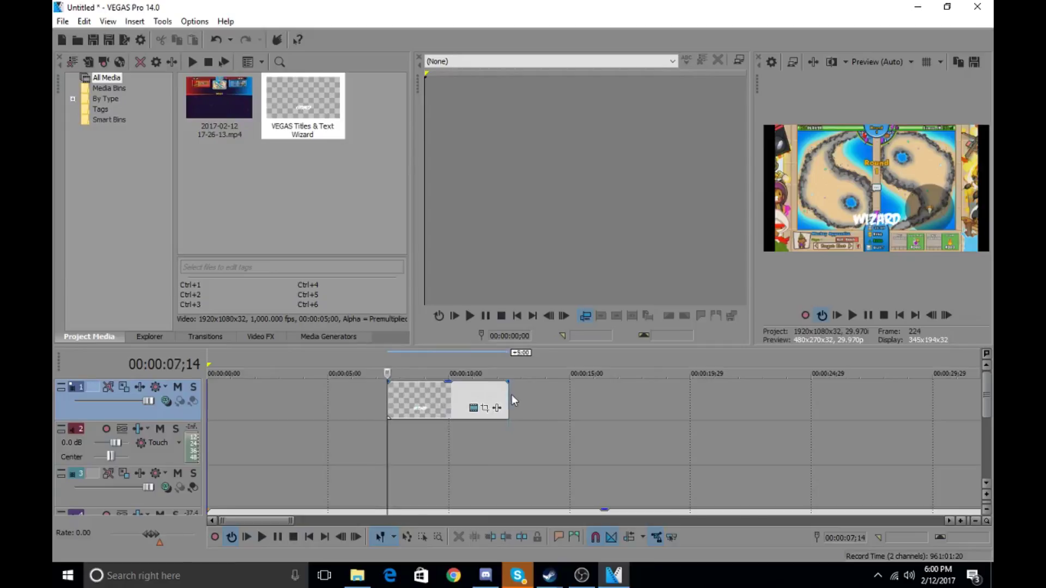
{"action": "left_click", "coordinate": [506, 397]}
{"action": "left_click_drag", "start_coordinate": [507, 400], "coordinate": [467, 407]}
{"action": "left_click", "coordinate": [390, 407]}
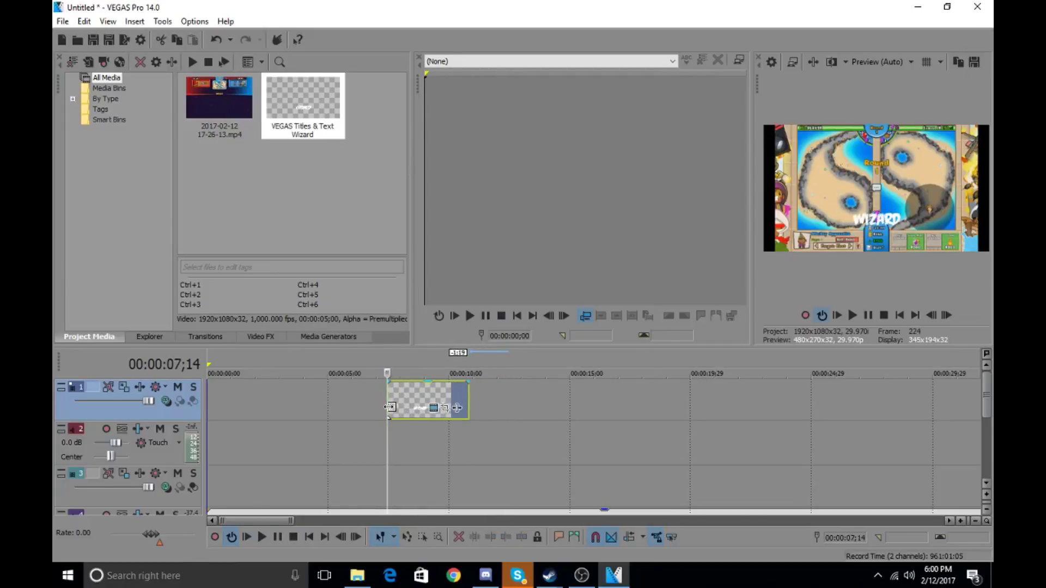
- In the text event's Pan/Crop, enlarge the frame to 3,600.0 by 1,552.5 and move its centre to X 120.0, Y 607.5
{"action": "left_click", "coordinate": [445, 408]}
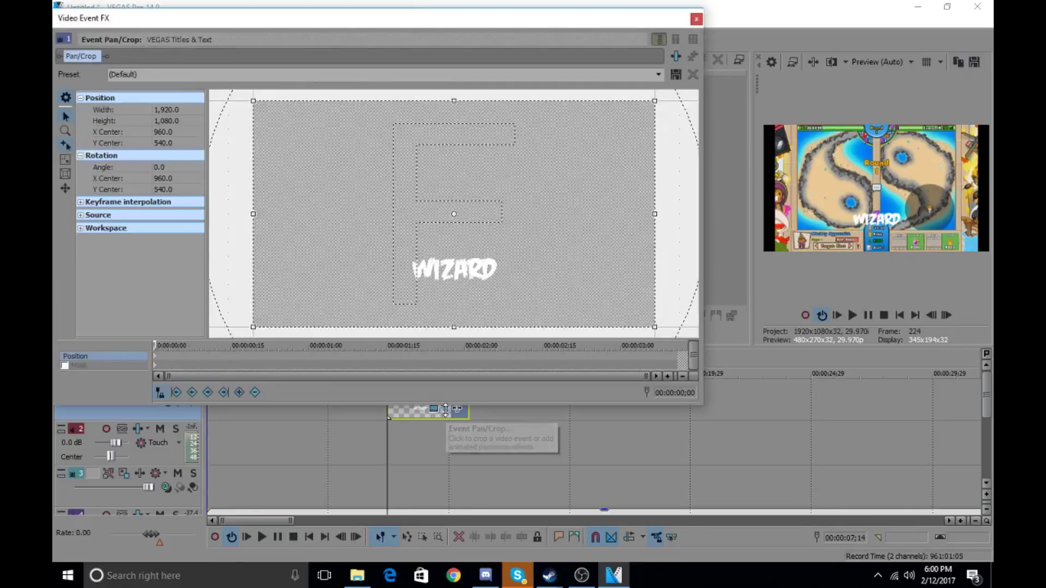
{"action": "left_click_drag", "start_coordinate": [519, 217], "coordinate": [448, 178]}
{"action": "left_click_drag", "start_coordinate": [555, 102], "coordinate": [896, 5]}
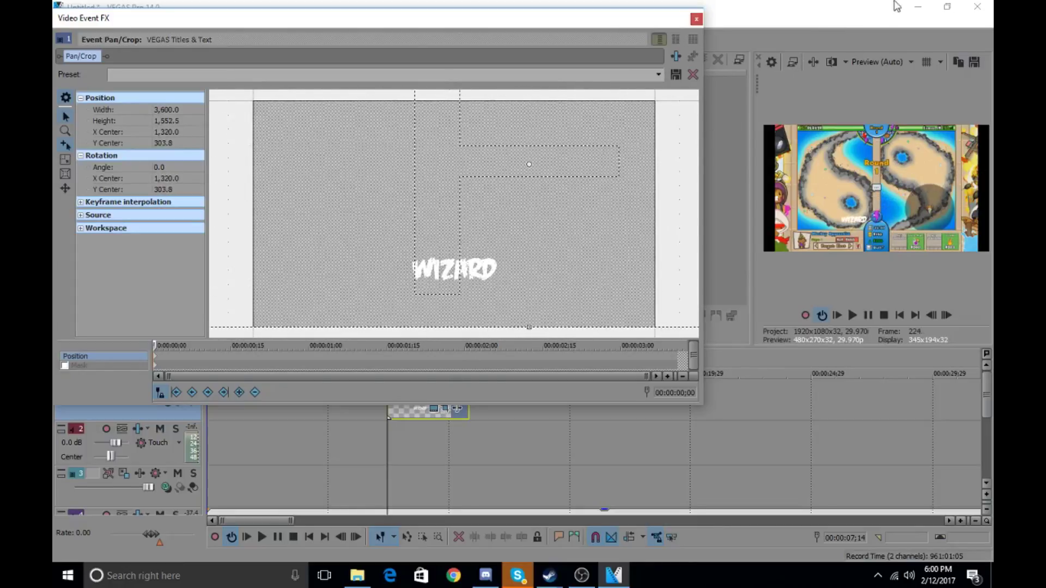
{"action": "left_click_drag", "start_coordinate": [606, 228], "coordinate": [447, 268]}
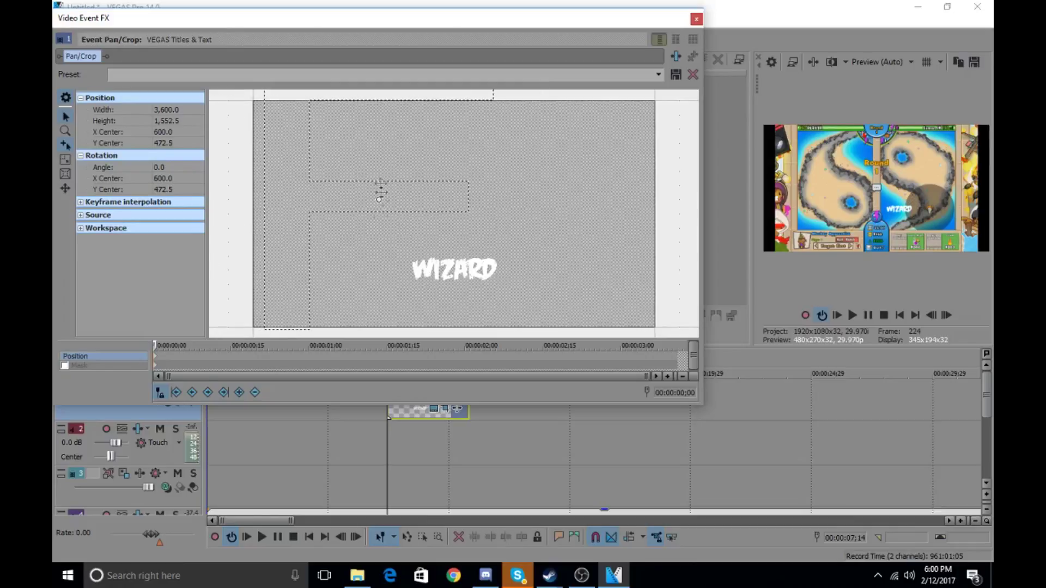
{"action": "left_click_drag", "start_coordinate": [447, 251], "coordinate": [348, 277]}
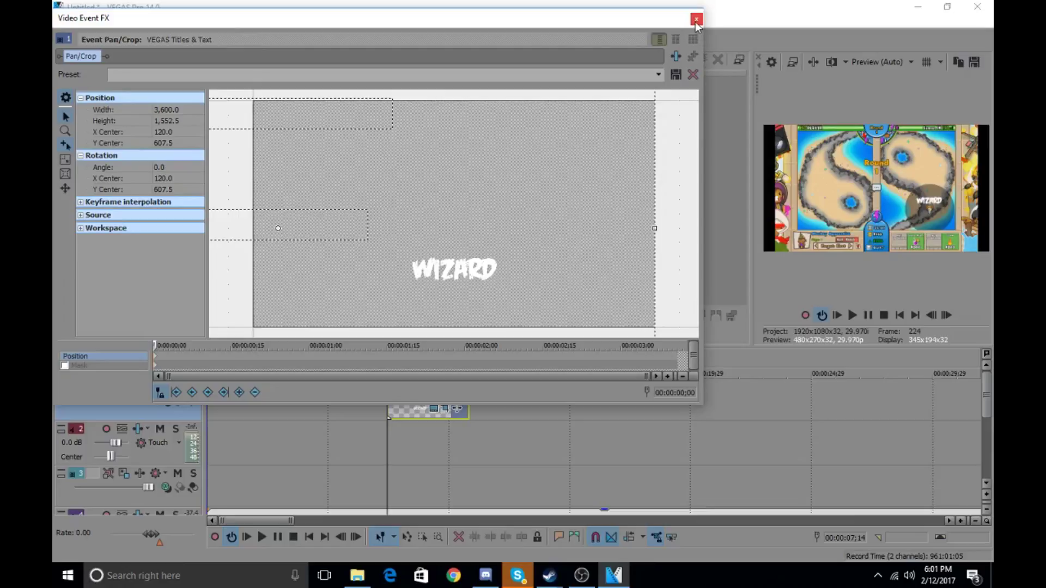
{"action": "scroll", "coordinate": [581, 254], "scroll_direction": "down", "scroll_amount": 3}
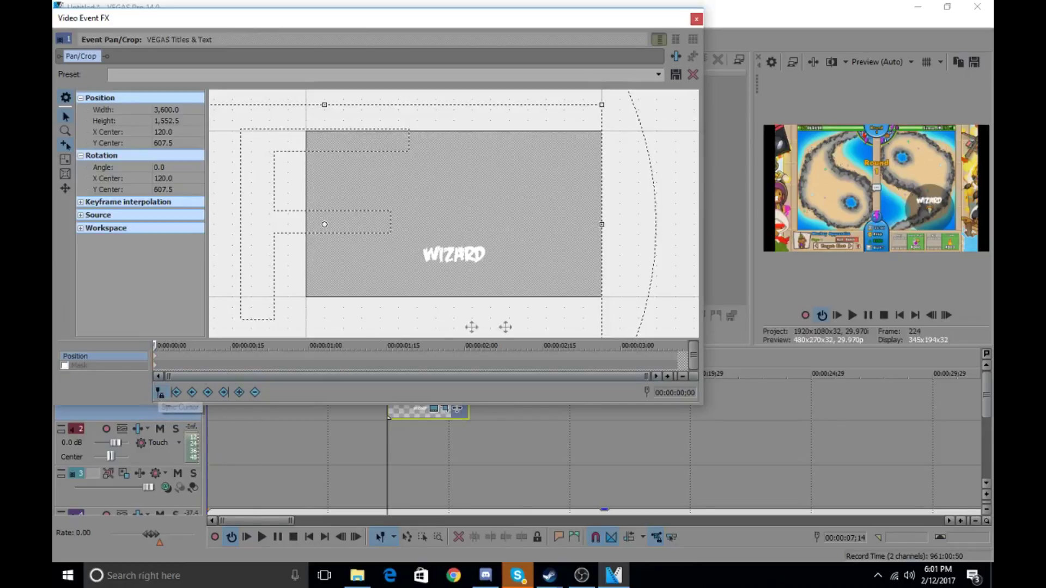
{"action": "left_click", "coordinate": [950, 316]}
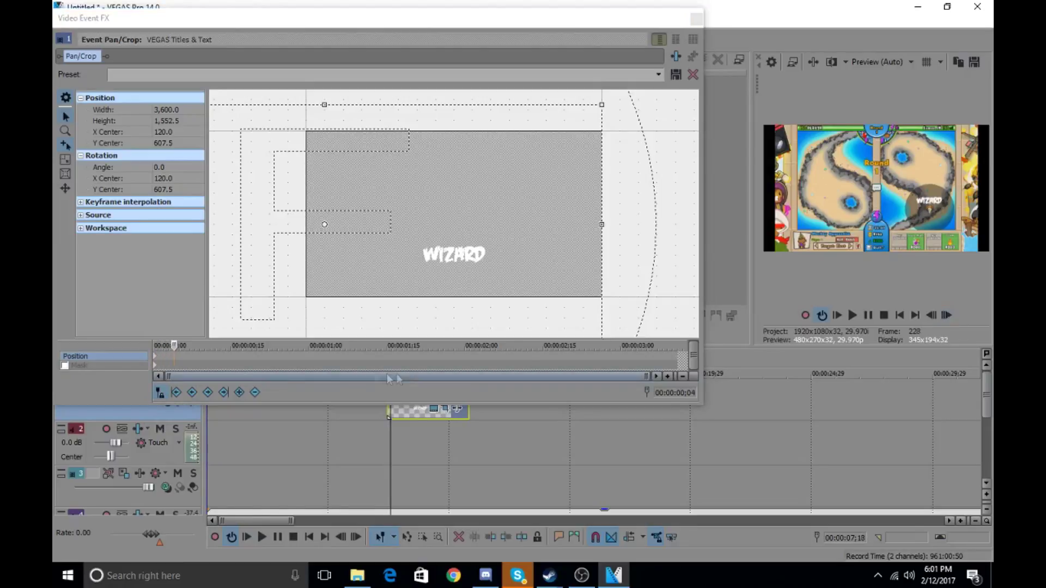
{"action": "left_click", "coordinate": [931, 316]}
{"action": "left_click", "coordinate": [932, 316]}
{"action": "left_click", "coordinate": [931, 316]}
{"action": "left_click", "coordinate": [932, 316]}
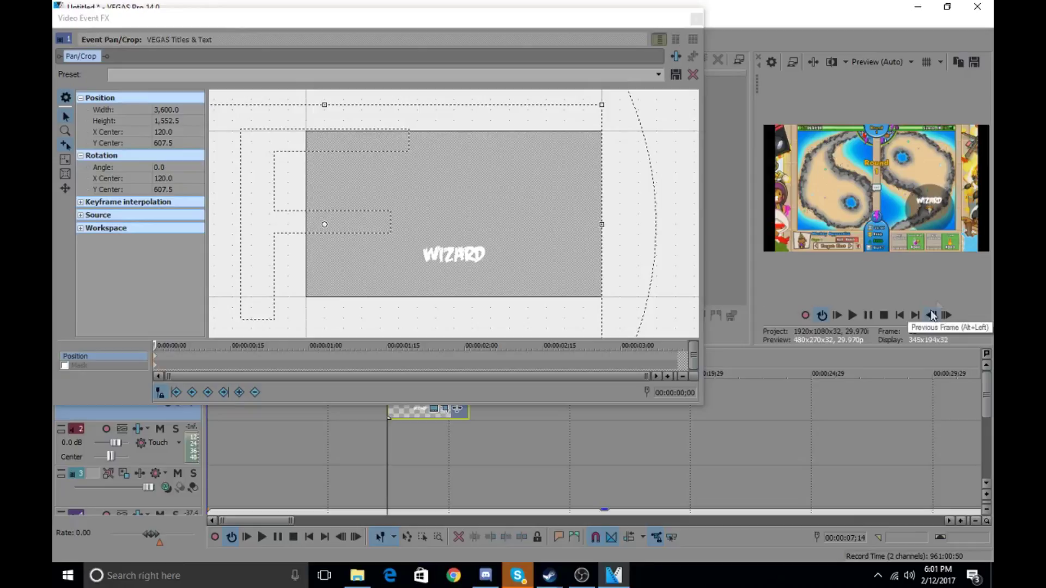
{"action": "left_click", "coordinate": [539, 196]}
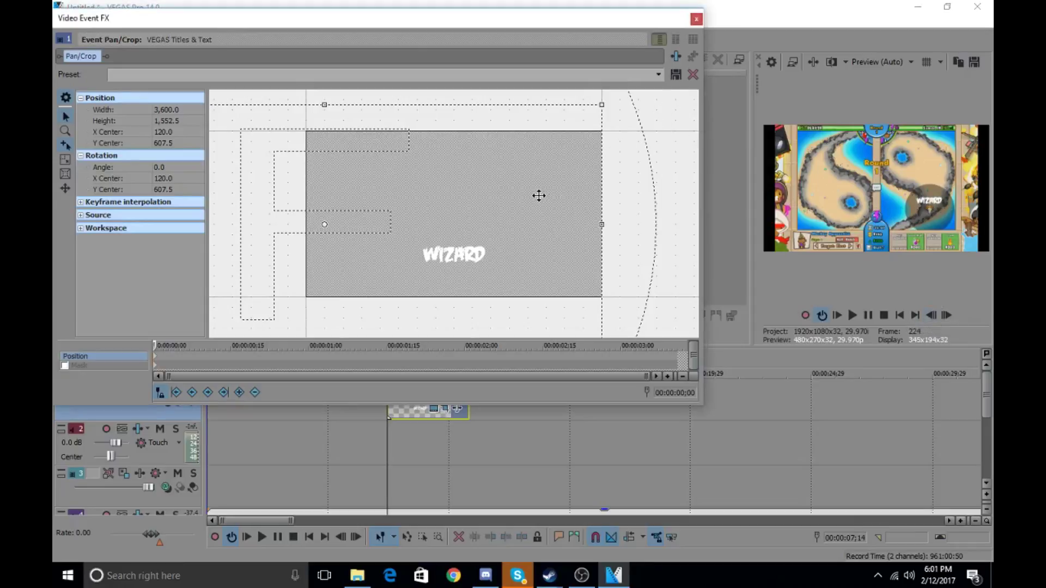
- Advance five frames to 00:00:00;05 and add a position keyframe with the crop frame centred at X 360.0, Y 540.0
{"action": "left_click", "coordinate": [948, 319]}
{"action": "left_click", "coordinate": [948, 319]}
{"action": "left_click", "coordinate": [948, 318]}
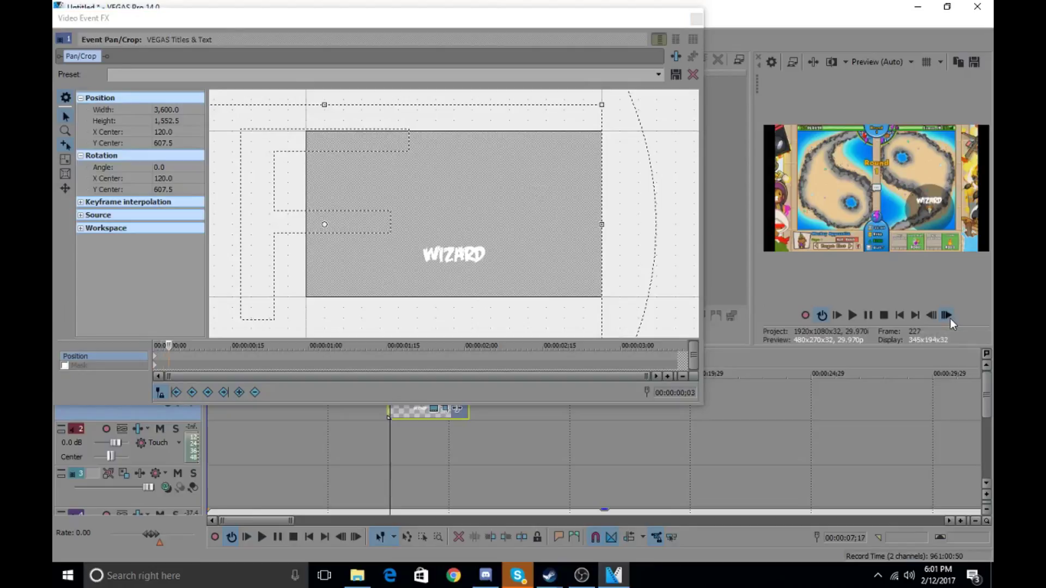
{"action": "left_click", "coordinate": [948, 316]}
{"action": "left_click", "coordinate": [948, 316]}
{"action": "left_click_drag", "start_coordinate": [522, 236], "coordinate": [558, 228]}
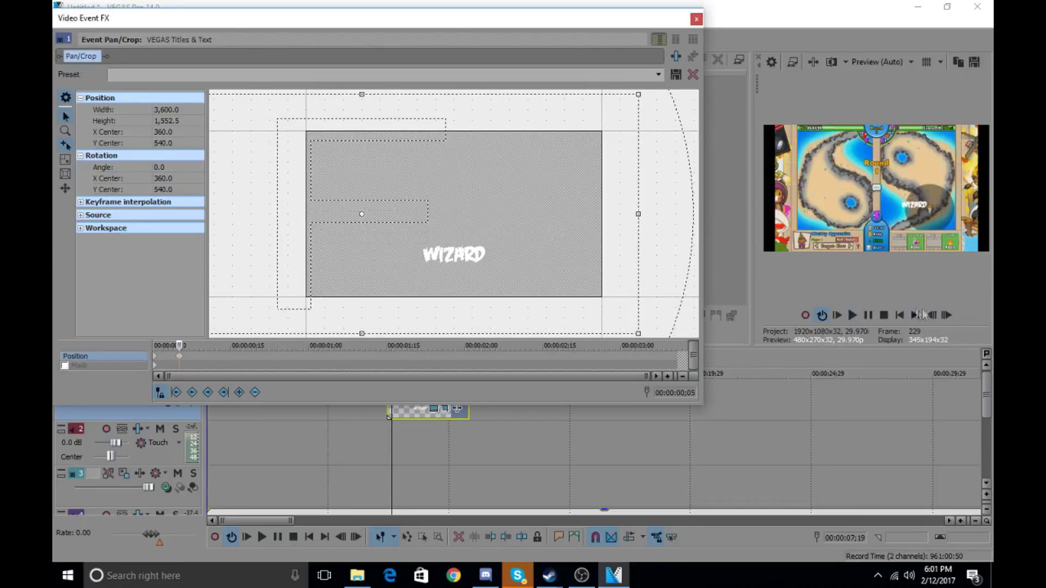
- Add a position keyframe at 00:00:00;10 by moving the crop frame's centre up to X 360.0, Y 337.5
{"action": "left_click", "coordinate": [947, 316]}
{"action": "left_click", "coordinate": [947, 316]}
{"action": "left_click", "coordinate": [947, 316]}
{"action": "left_click", "coordinate": [947, 316]}
{"action": "left_click", "coordinate": [947, 316]}
{"action": "left_click_drag", "start_coordinate": [444, 271], "coordinate": [446, 240]}
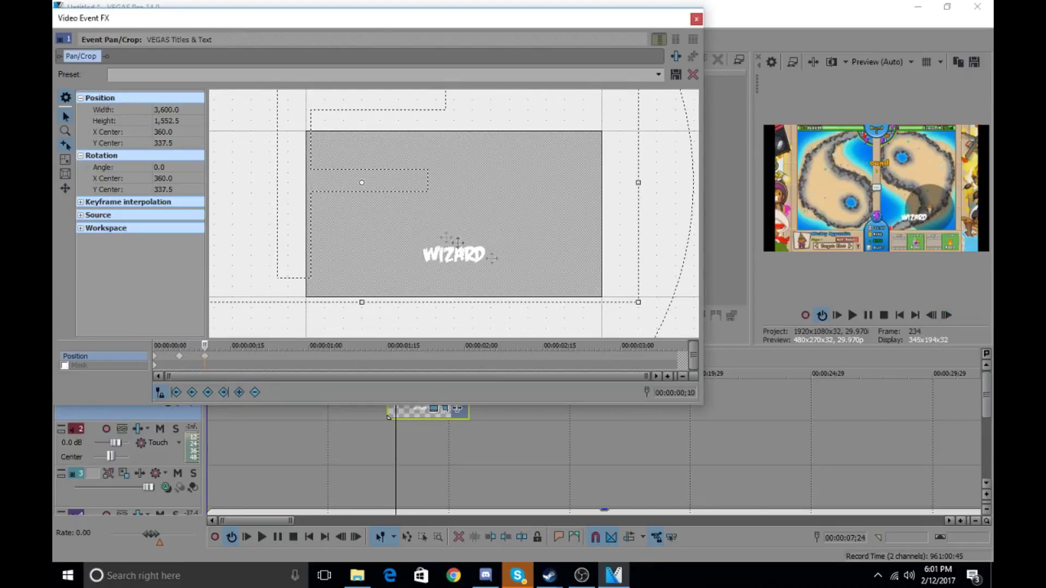
- Add a position keyframe at 00:00:00;15 by shifting the crop frame left to centre X -120.0, Y 337.5
{"action": "left_click", "coordinate": [948, 316]}
{"action": "left_click", "coordinate": [949, 316]}
{"action": "left_click", "coordinate": [949, 316]}
{"action": "left_click", "coordinate": [948, 316]}
{"action": "left_click", "coordinate": [948, 315]}
{"action": "left_click_drag", "start_coordinate": [514, 256], "coordinate": [448, 258]}
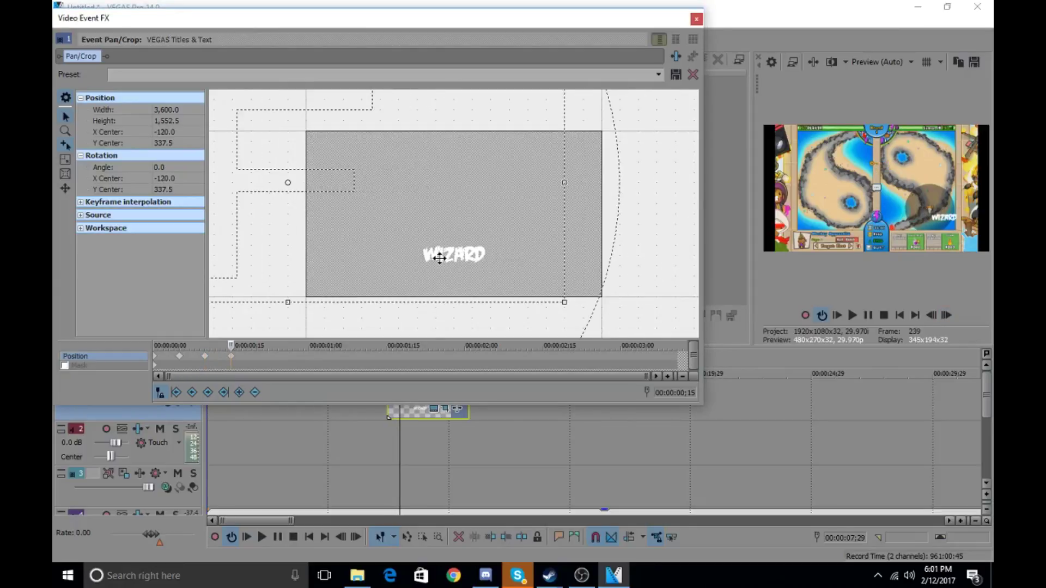
- Add a position keyframe at 00:00:00;20 by moving the crop frame down to centre X -120.0, Y 607.5
{"action": "left_click", "coordinate": [950, 315]}
{"action": "left_click", "coordinate": [949, 315]}
{"action": "left_click", "coordinate": [949, 315]}
{"action": "left_click", "coordinate": [949, 315]}
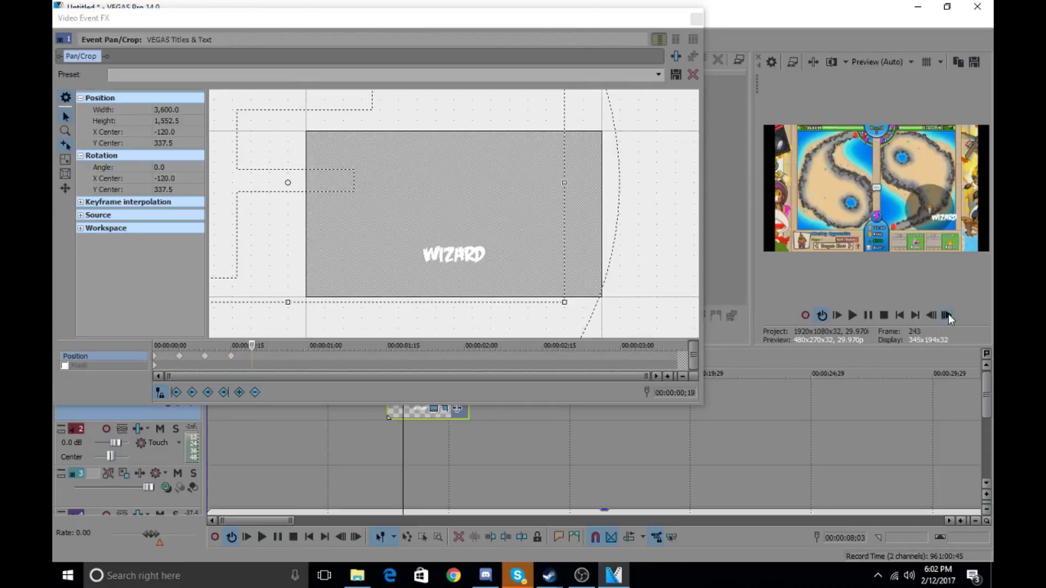
{"action": "left_click", "coordinate": [949, 314]}
{"action": "left_click_drag", "start_coordinate": [547, 238], "coordinate": [540, 278]}
- Add a position keyframe at 00:00:00;25 by shifting the crop frame right to centre X 120.0, Y 607.5
{"action": "left_click", "coordinate": [946, 315]}
{"action": "left_click", "coordinate": [947, 316]}
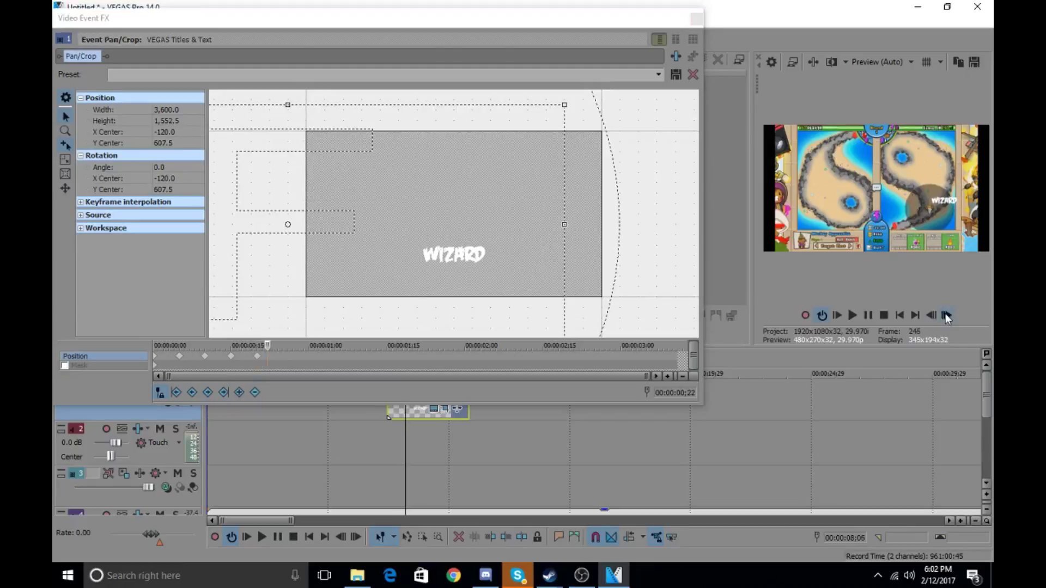
{"action": "left_click", "coordinate": [946, 315]}
{"action": "left_click_drag", "start_coordinate": [493, 265], "coordinate": [536, 269]}
- Advance a few frames past the last keyframe, close Pan/Crop and trim the Wizard title's end back to the playhead
{"action": "left_click", "coordinate": [944, 316]}
{"action": "left_click", "coordinate": [946, 316]}
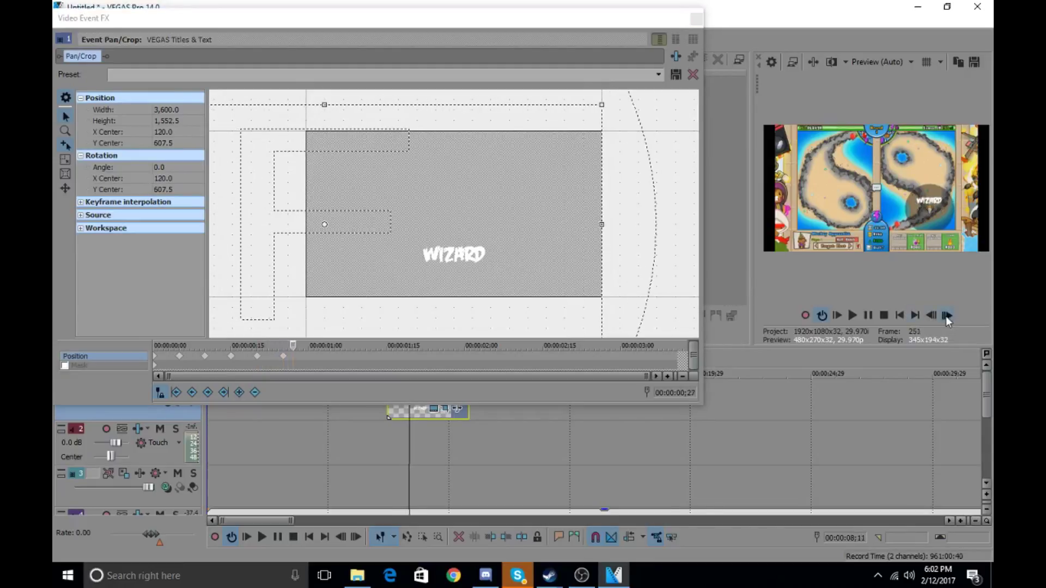
{"action": "left_click", "coordinate": [946, 315]}
{"action": "left_click", "coordinate": [946, 315]}
{"action": "left_click", "coordinate": [696, 19]}
{"action": "left_click_drag", "start_coordinate": [468, 401], "coordinate": [410, 400]}
- Play back the Wizard title's movement from just before the event starts
{"action": "left_click", "coordinate": [377, 401]}
{"action": "left_click", "coordinate": [857, 315]}
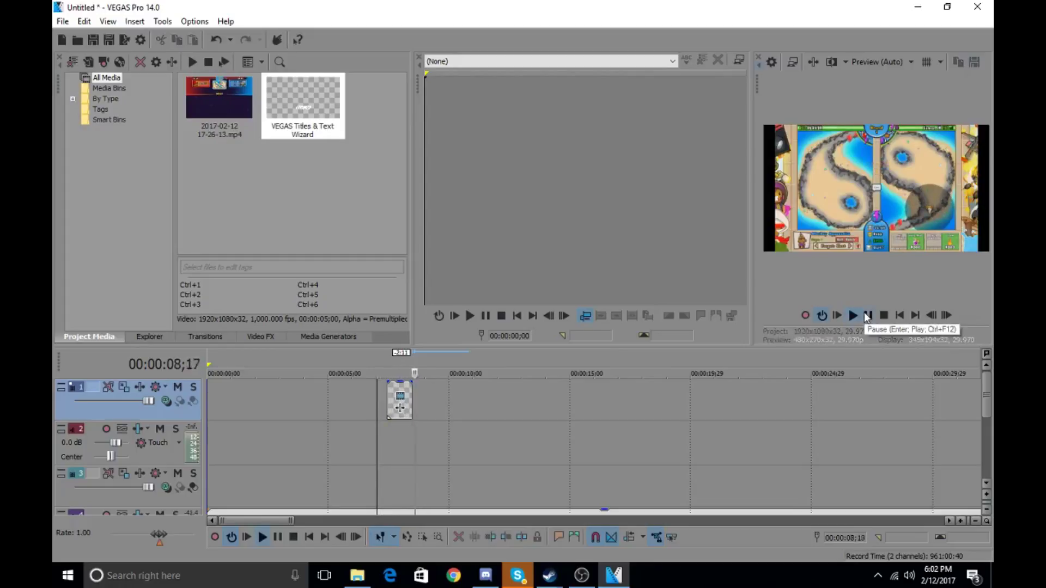
{"action": "left_click", "coordinate": [867, 316]}
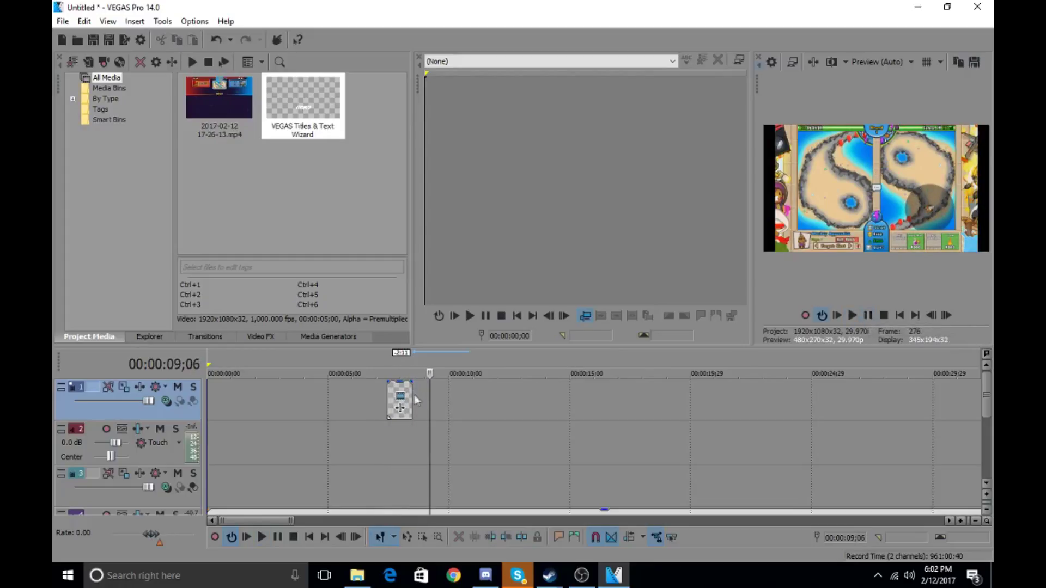
- Extend the Wizard title's end to the playhead at 00:00:09;06 and play on a little further
{"action": "left_click_drag", "start_coordinate": [413, 400], "coordinate": [430, 399]}
{"action": "left_click", "coordinate": [853, 315]}
{"action": "left_click", "coordinate": [864, 316]}
- Insert Finding_Dory_Dory_Transparent_PNG_Clip_Art_Image from the Downloads folder on track 3 at 00:00:09;21
{"action": "mouse_move", "coordinate": [988, 410]}
{"action": "left_mouse_down"}
{"action": "mouse_move", "coordinate": [988, 439]}
{"action": "mouse_move", "coordinate": [987, 414]}
{"action": "left_mouse_up"}
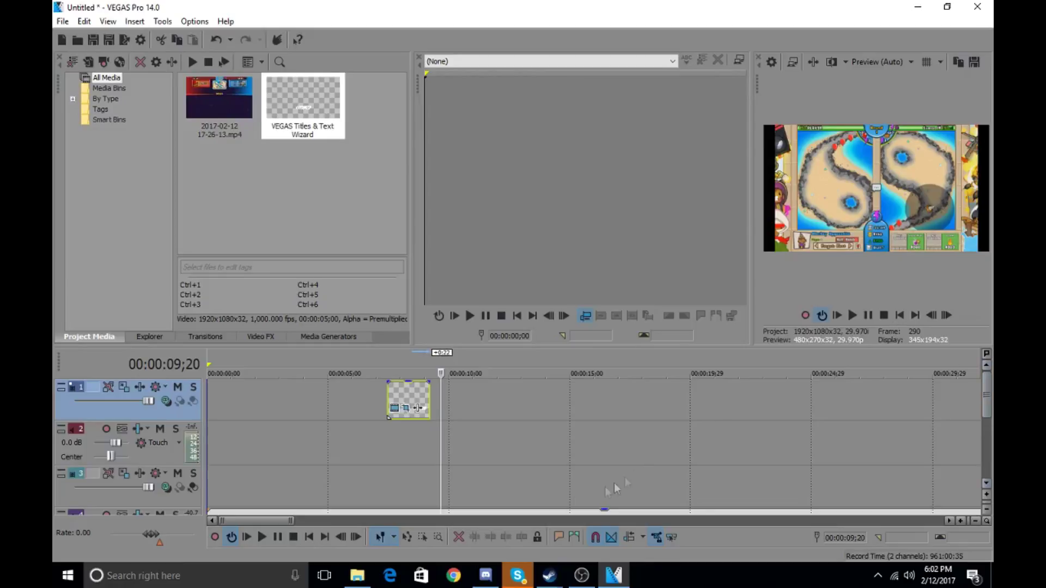
{"action": "right_click", "coordinate": [442, 486]}
{"action": "left_click", "coordinate": [442, 486]}
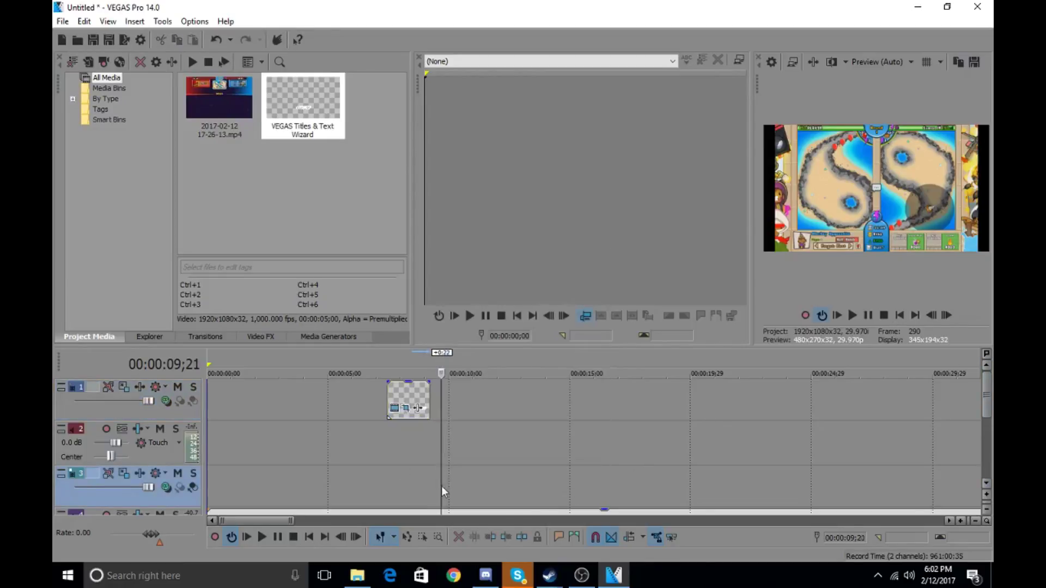
{"action": "left_click", "coordinate": [63, 22]}
{"action": "left_click", "coordinate": [97, 54]}
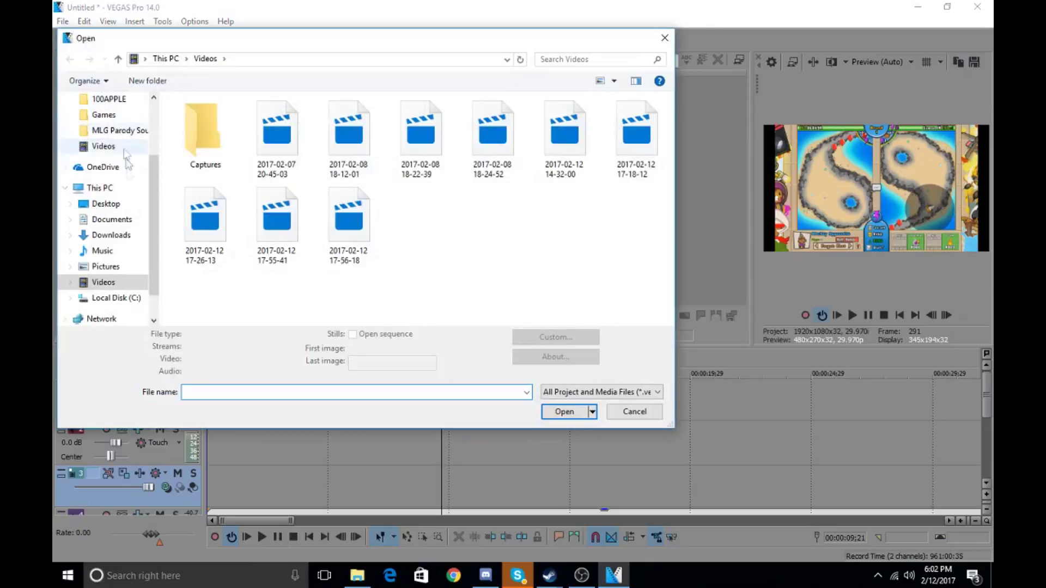
{"action": "left_click", "coordinate": [116, 266]}
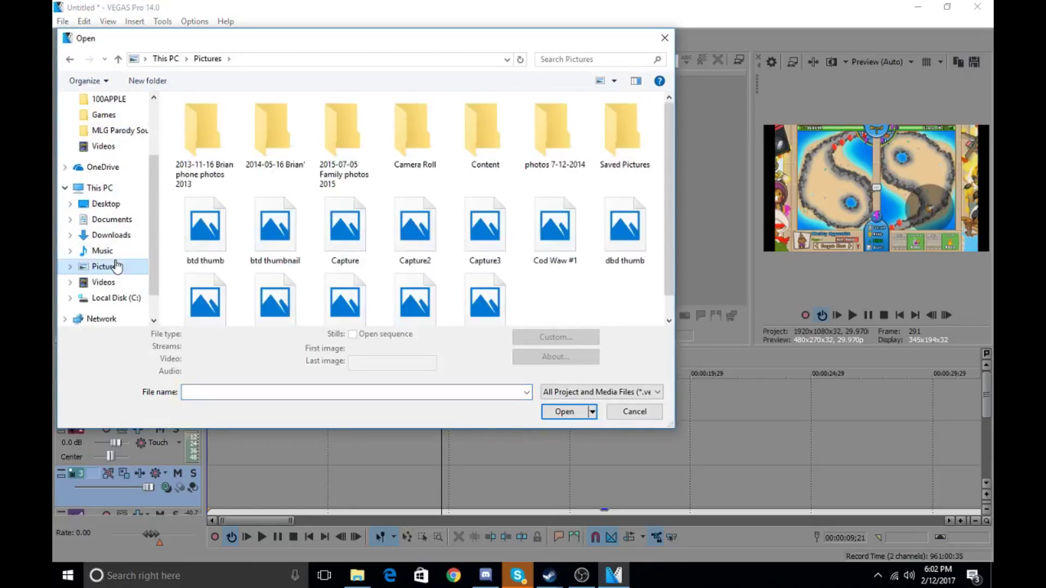
{"action": "scroll", "coordinate": [274, 240], "scroll_direction": "down", "scroll_amount": 1}
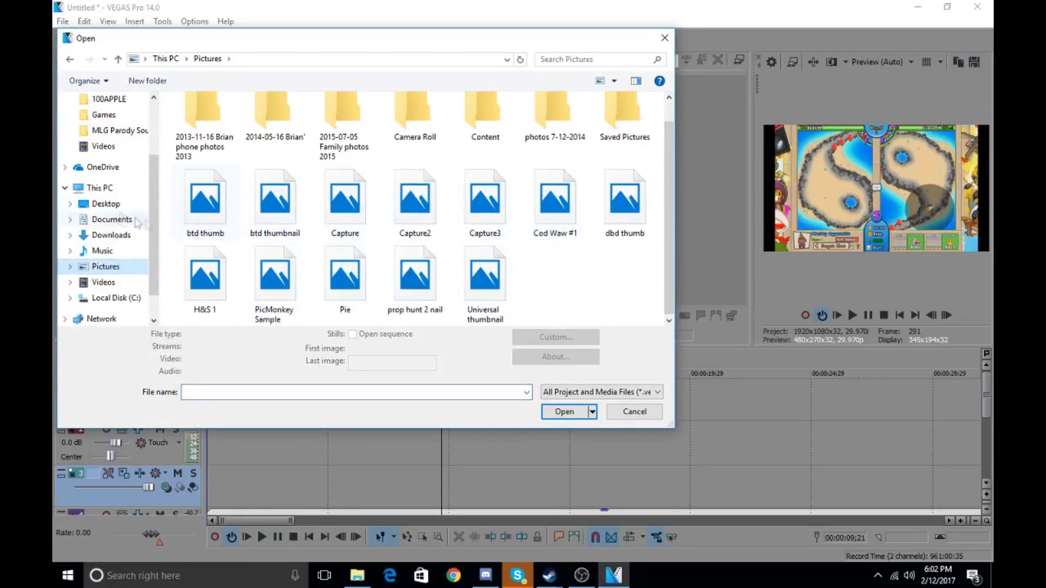
{"action": "left_click", "coordinate": [113, 224]}
{"action": "left_click", "coordinate": [112, 235]}
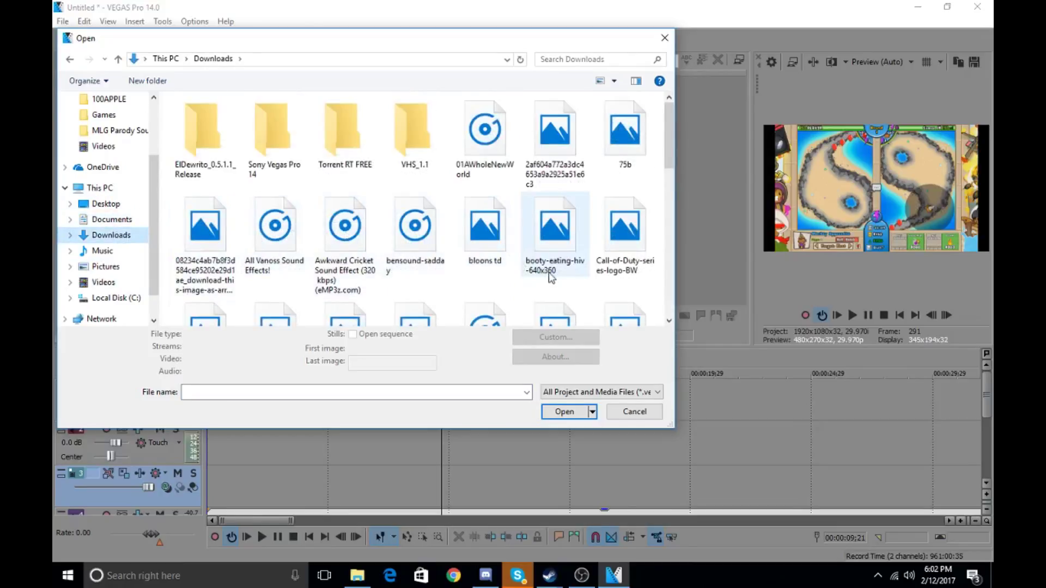
{"action": "scroll", "coordinate": [548, 261], "scroll_direction": "down", "scroll_amount": 2}
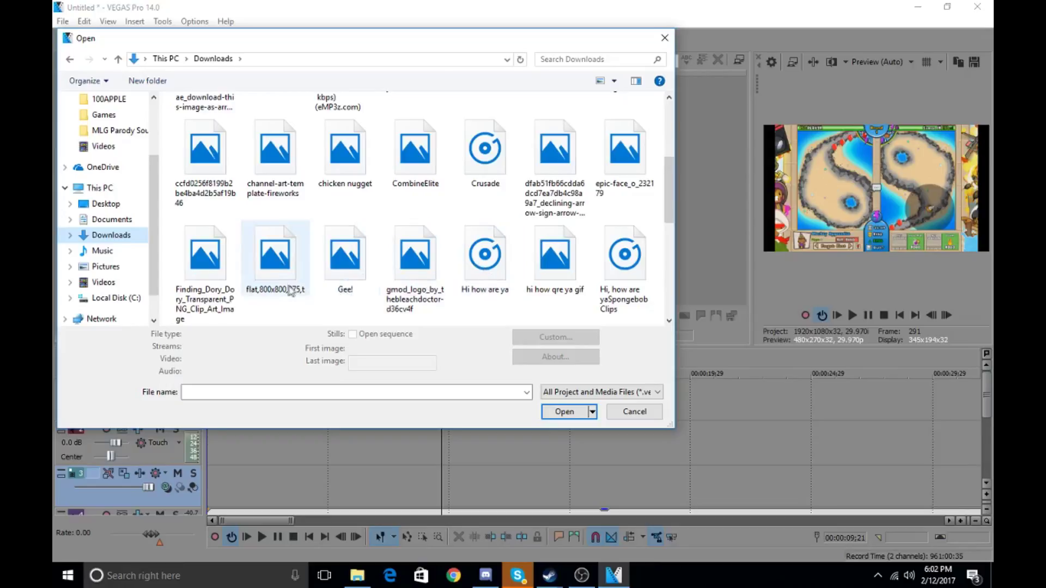
{"action": "scroll", "coordinate": [275, 256], "scroll_direction": "down", "scroll_amount": 2}
{"action": "left_click", "coordinate": [228, 204]}
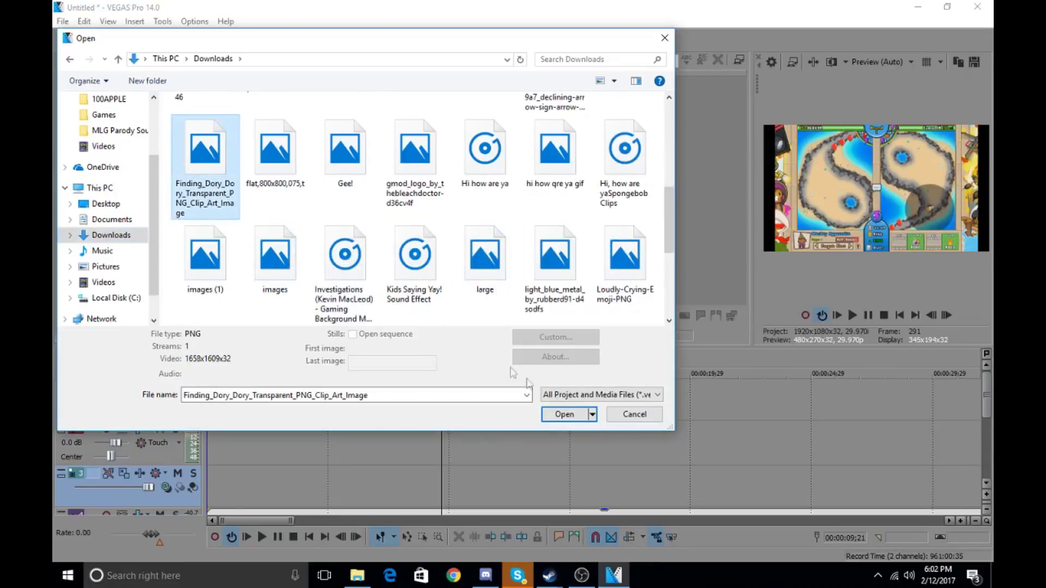
{"action": "left_click", "coordinate": [567, 412]}
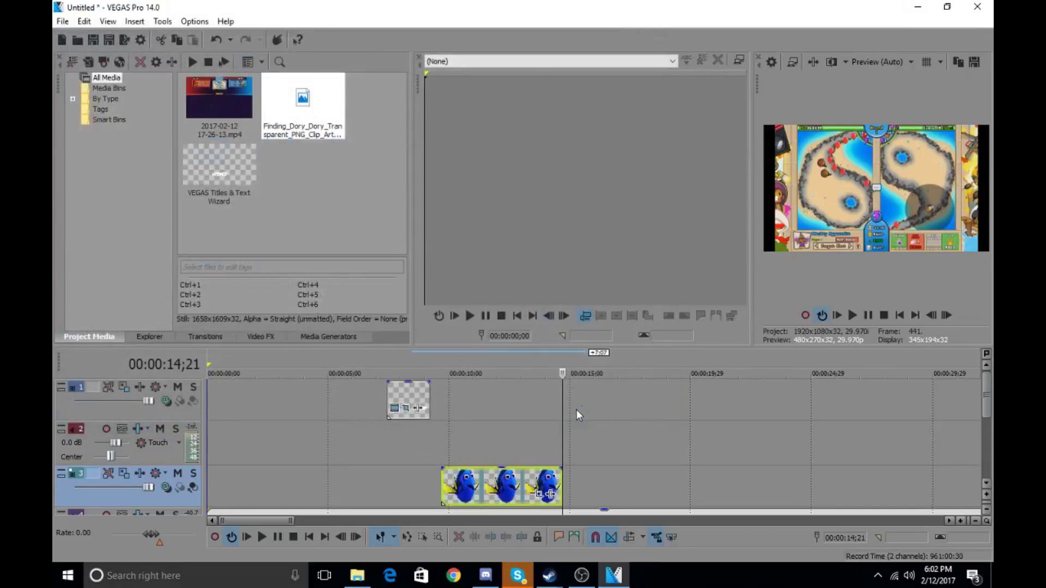
- Play the Dory image from its start, pause at 00:00:12;00 and trim the event's end to that point
{"action": "left_click", "coordinate": [442, 473]}
{"action": "left_click", "coordinate": [849, 318]}
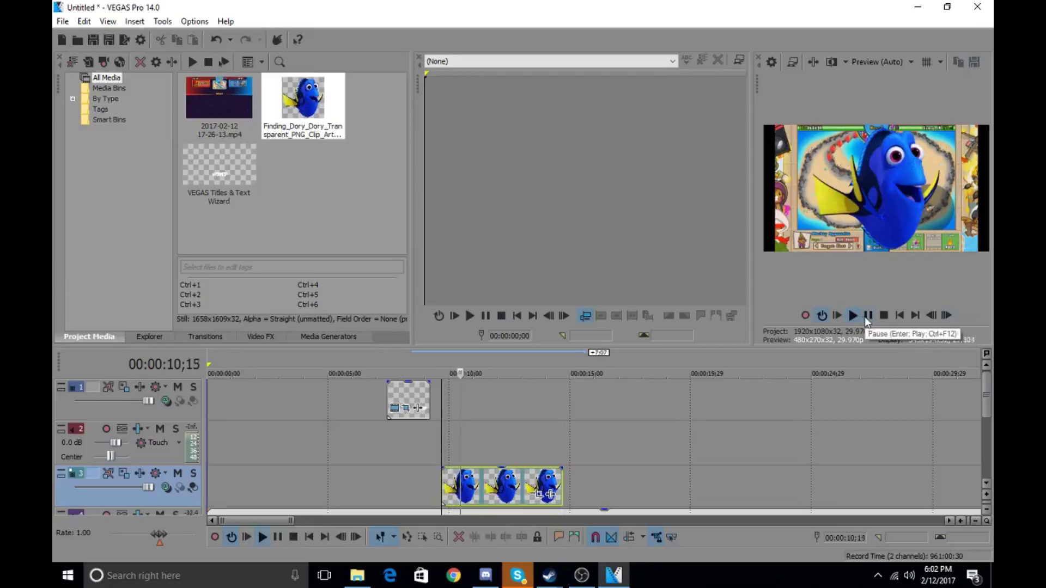
{"action": "left_click", "coordinate": [868, 316]}
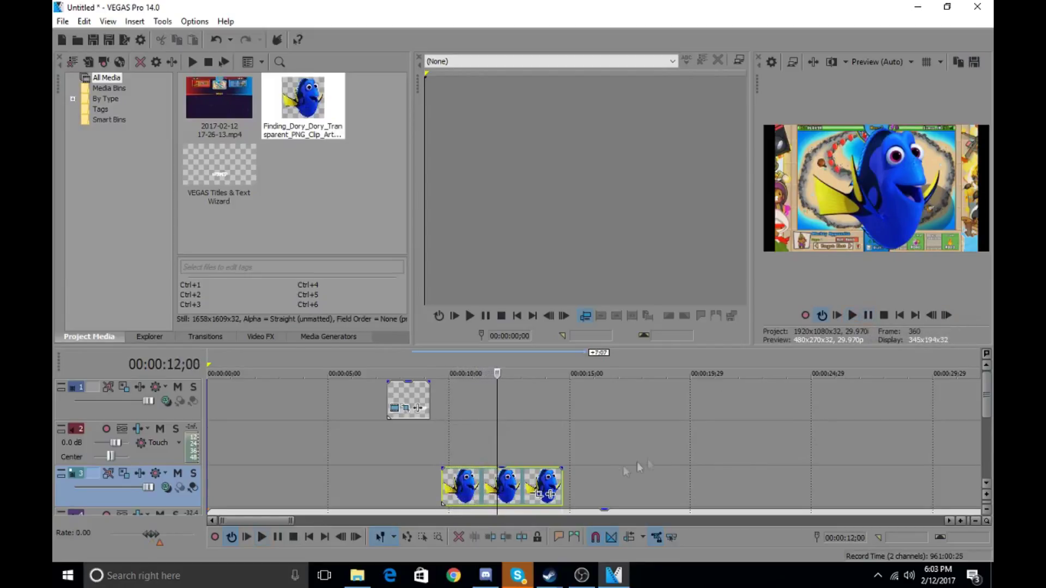
{"action": "left_click_drag", "start_coordinate": [562, 486], "coordinate": [497, 488]}
{"action": "left_click_drag", "start_coordinate": [986, 404], "coordinate": [986, 415]}
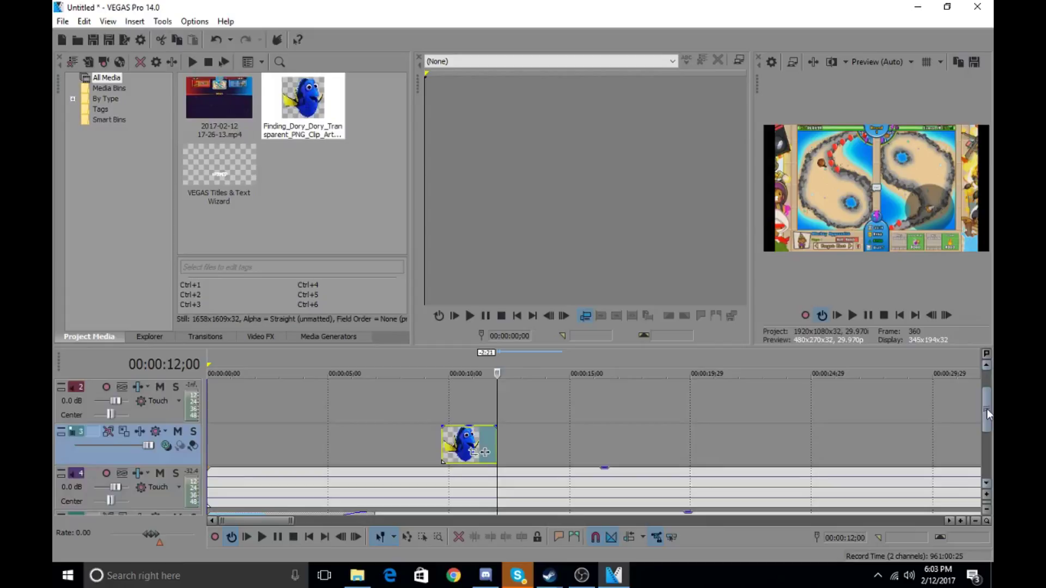
- In the Dory event's Pan/Crop, enlarge the crop frame at its start to 4,352.3 by 2,312.9, centred at X 2,072.5, Y 502.8
{"action": "left_click", "coordinate": [443, 444]}
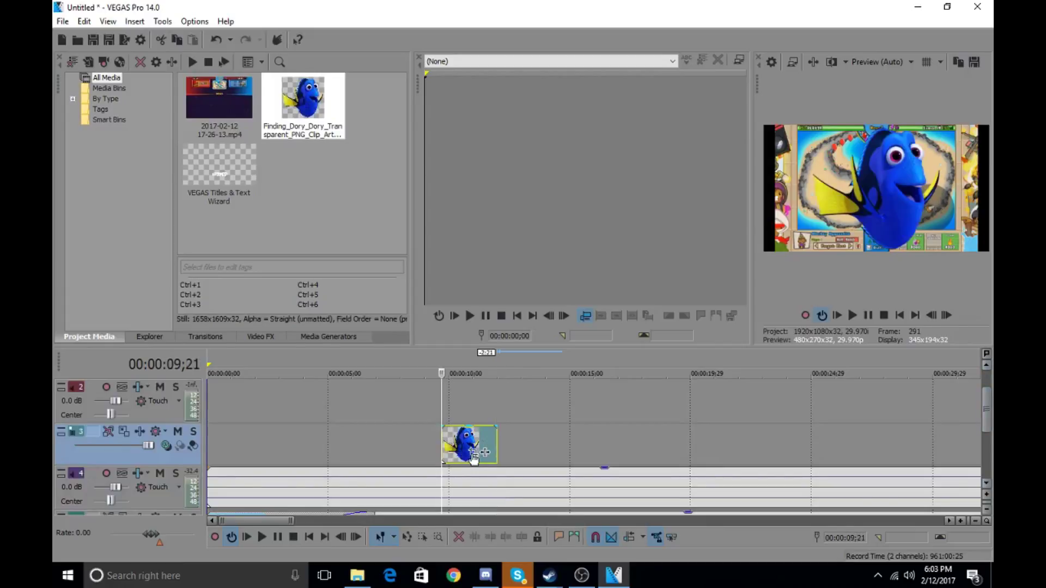
{"action": "left_click", "coordinate": [473, 451]}
{"action": "left_click_drag", "start_coordinate": [570, 102], "coordinate": [776, 87]}
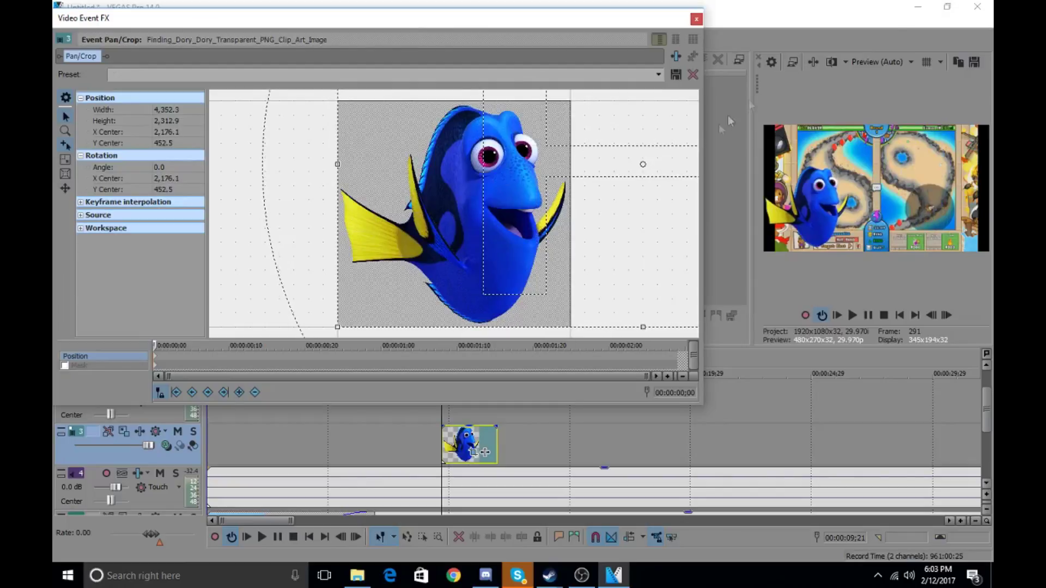
{"action": "left_click_drag", "start_coordinate": [528, 199], "coordinate": [514, 206]}
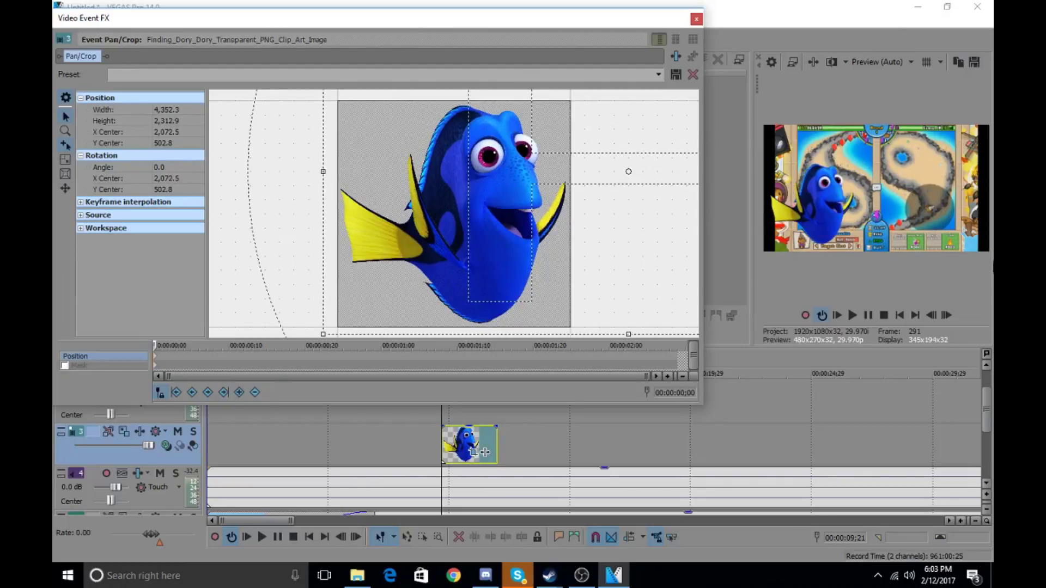
- Add a position keyframe at 00:00:00;05 by moving the Dory crop frame to centre X 1,347.1, Y 1,307.3
{"action": "left_click", "coordinate": [947, 314]}
{"action": "left_click", "coordinate": [946, 314]}
{"action": "left_click", "coordinate": [947, 315]}
{"action": "left_click", "coordinate": [947, 314]}
{"action": "left_click", "coordinate": [947, 314]}
{"action": "left_click_drag", "start_coordinate": [512, 216], "coordinate": [414, 337]}
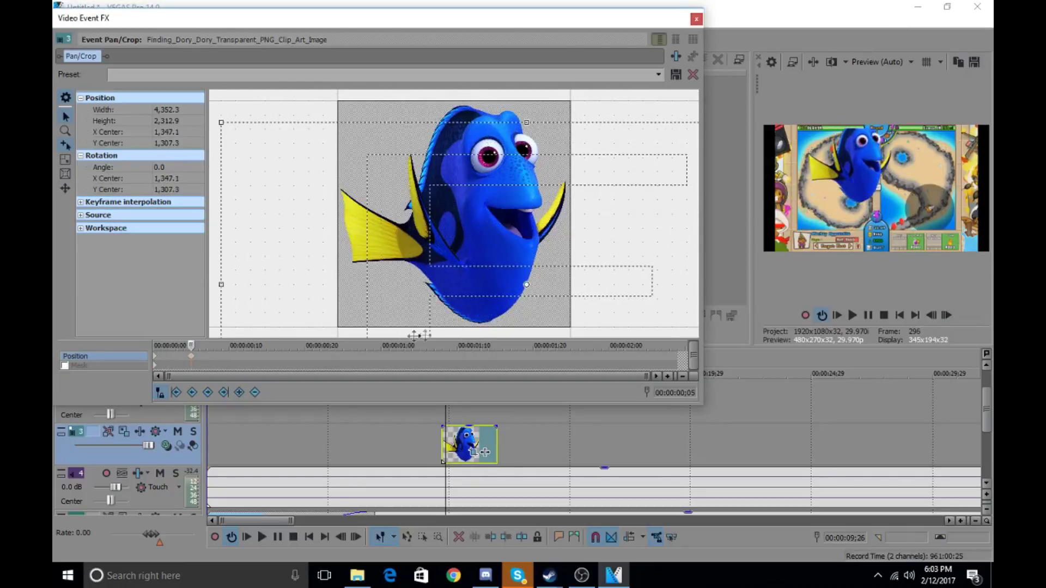
- Add a position keyframe at 00:00:00;15 by moving the Dory crop frame up to centre X 932.6, Y 100.6
{"action": "left_click", "coordinate": [940, 316]}
{"action": "left_click", "coordinate": [941, 316]}
{"action": "left_click", "coordinate": [941, 316]}
{"action": "left_click", "coordinate": [941, 316]}
{"action": "left_click_drag", "start_coordinate": [526, 224], "coordinate": [473, 54]}
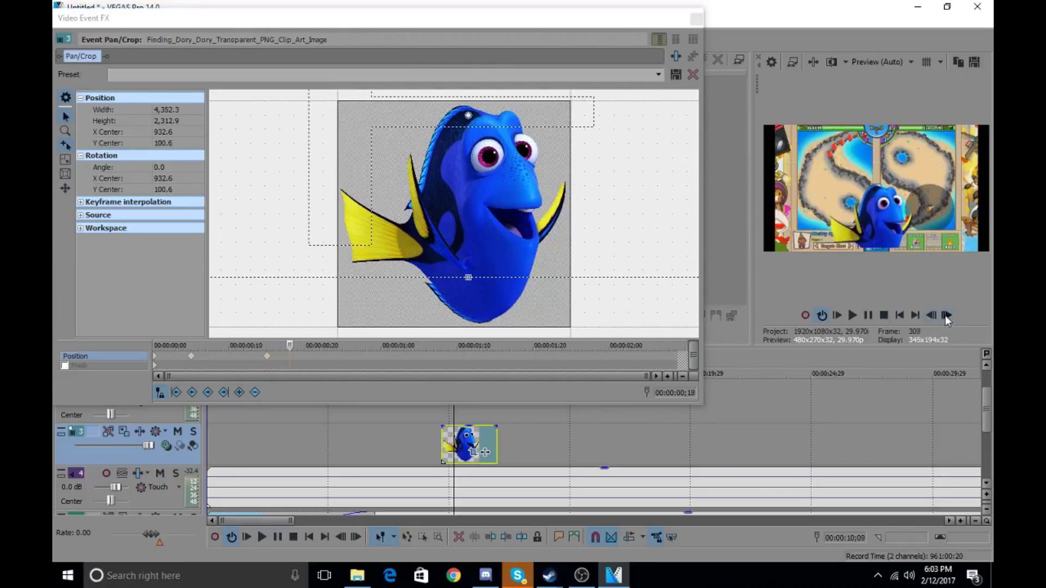
- Add a position keyframe at about 00:00:01;01 by shifting the crop frame left and slightly down, moving Dory toward the picture's right side
{"action": "left_click", "coordinate": [946, 315]}
{"action": "left_click", "coordinate": [946, 316]}
{"action": "left_click", "coordinate": [946, 316]}
{"action": "left_click_drag", "start_coordinate": [557, 201], "coordinate": [433, 266]}
- Add a position keyframe at 00:00:01;24 by moving the Dory crop frame to centre X 1,036.3, Y 1,508.4
{"action": "left_click", "coordinate": [948, 316]}
{"action": "left_click", "coordinate": [948, 316]}
{"action": "left_click", "coordinate": [948, 316]}
{"action": "left_click", "coordinate": [948, 316]}
{"action": "left_click", "coordinate": [948, 316]}
{"action": "left_click", "coordinate": [948, 316]}
{"action": "left_click", "coordinate": [948, 316]}
{"action": "left_click", "coordinate": [948, 316]}
{"action": "left_click", "coordinate": [948, 316]}
{"action": "left_click", "coordinate": [948, 316]}
{"action": "left_click", "coordinate": [948, 316]}
{"action": "left_click", "coordinate": [948, 316]}
{"action": "left_click", "coordinate": [948, 316]}
{"action": "left_click", "coordinate": [948, 316]}
{"action": "left_click", "coordinate": [948, 316]}
{"action": "left_click", "coordinate": [948, 316]}
{"action": "left_click", "coordinate": [948, 316]}
{"action": "left_click", "coordinate": [948, 316]}
{"action": "left_click", "coordinate": [948, 316]}
{"action": "left_click", "coordinate": [948, 316]}
{"action": "left_click_drag", "start_coordinate": [483, 215], "coordinate": [613, 329]}
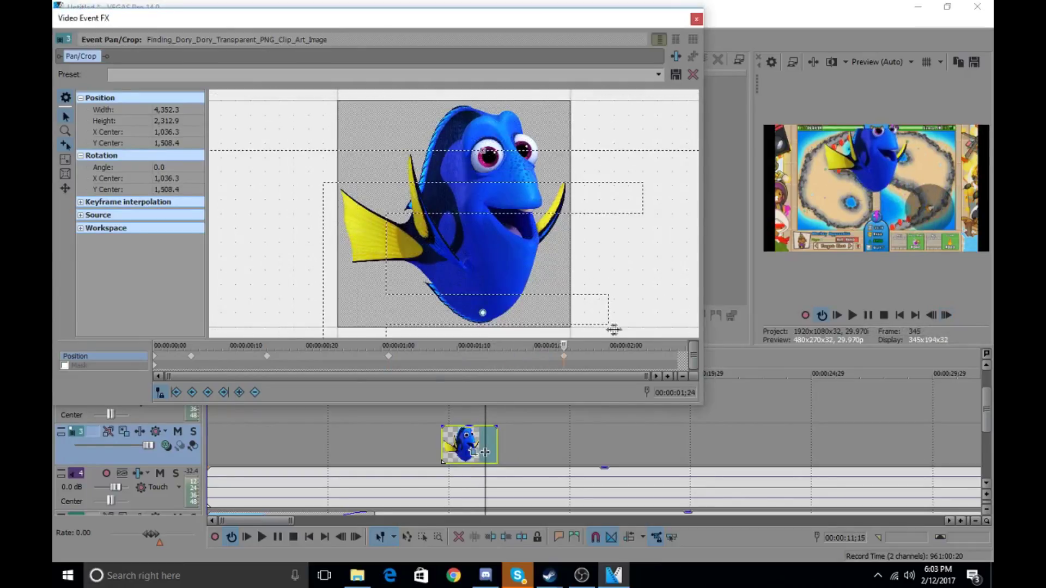
- Close Pan/Crop and play back the Dory animation from the event's start at 00:00:09;21
{"action": "left_click", "coordinate": [696, 19]}
{"action": "left_click", "coordinate": [447, 452]}
{"action": "left_click", "coordinate": [442, 452]}
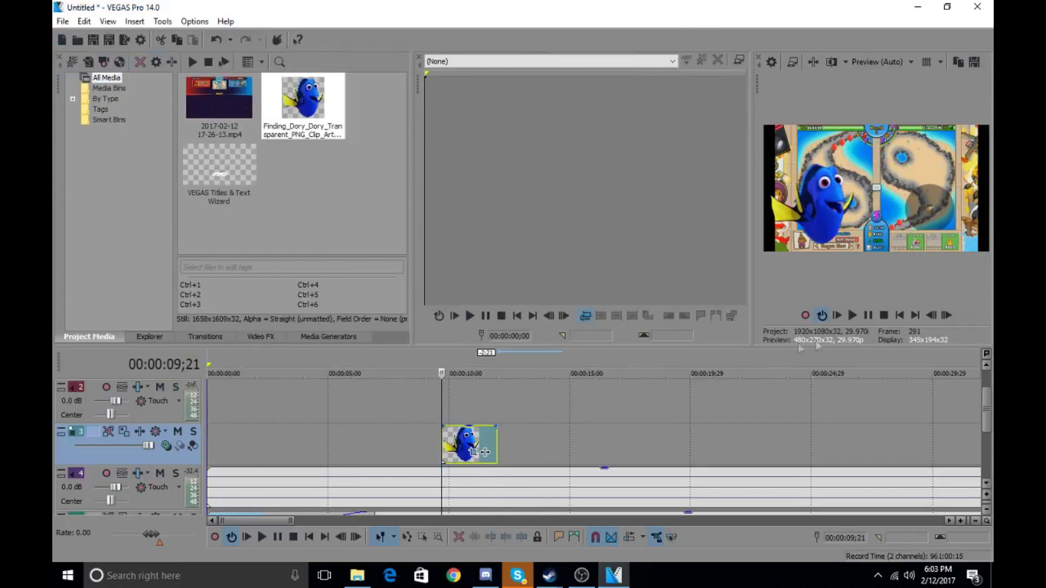
{"action": "left_click", "coordinate": [853, 316]}
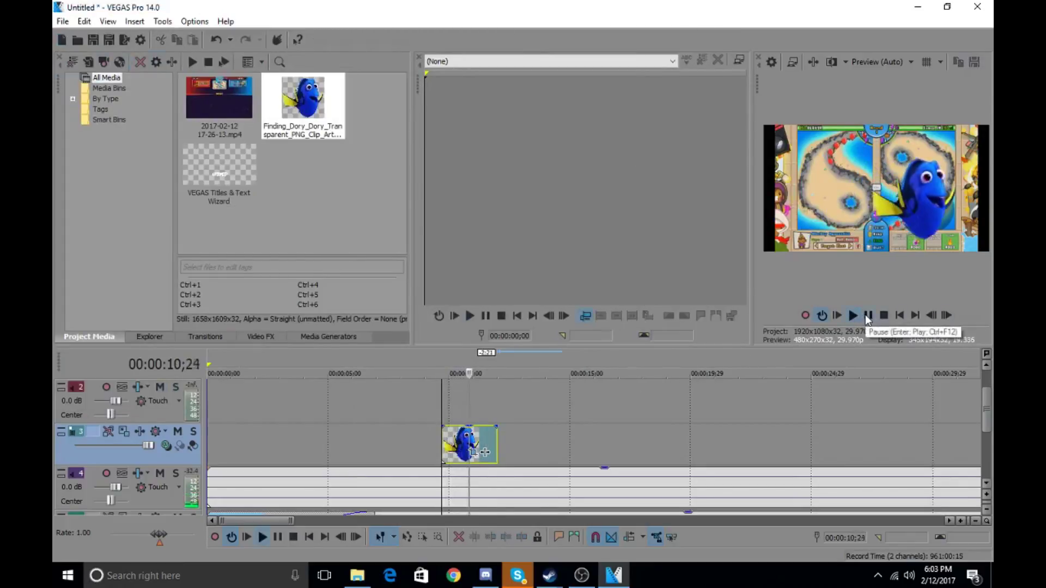
{"action": "left_click", "coordinate": [869, 316]}
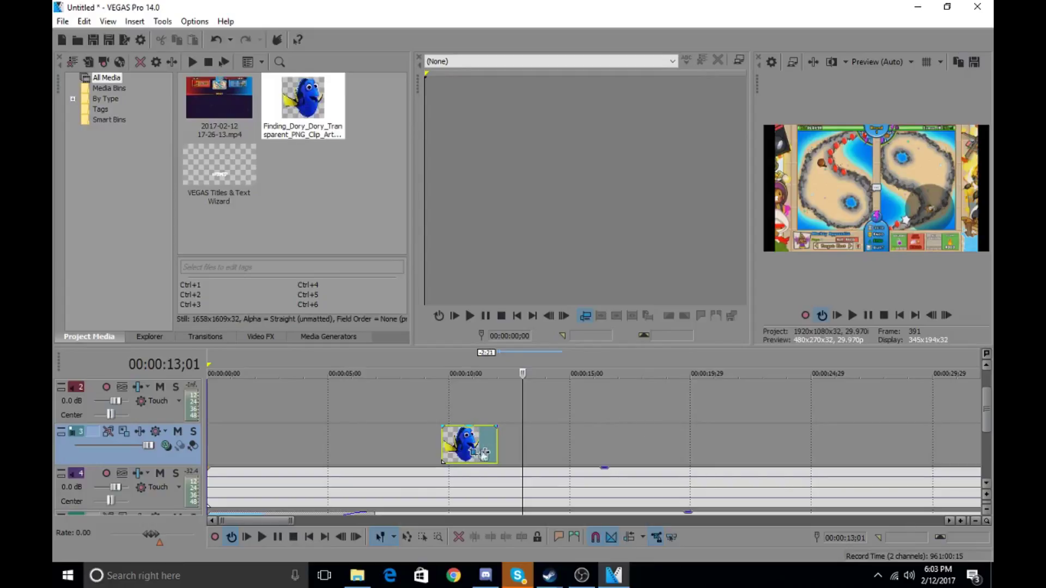
- Check the Dory event at several points along its length and review its position keyframes in Pan/Crop
{"action": "left_click", "coordinate": [471, 444]}
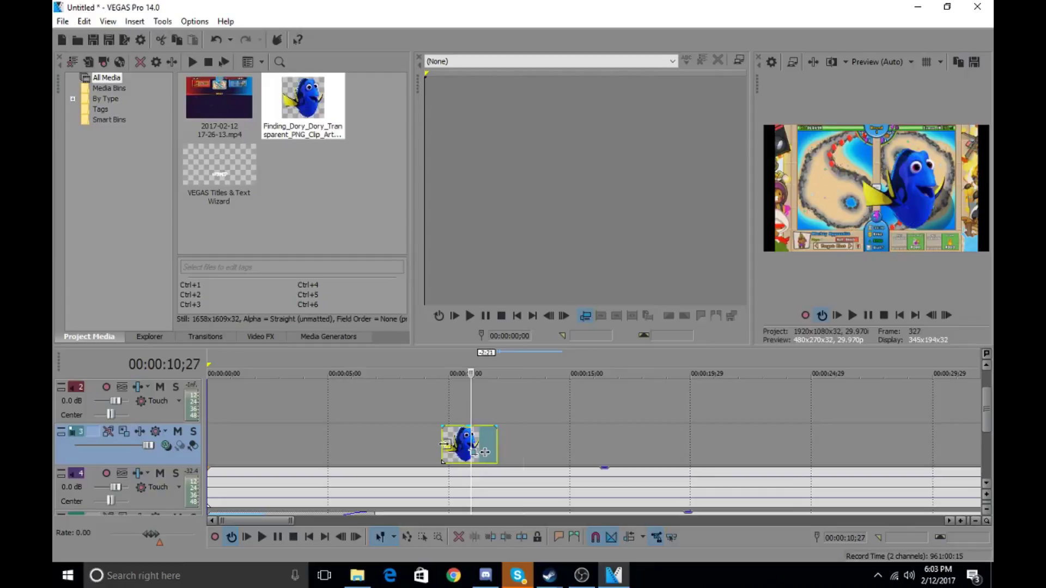
{"action": "left_click", "coordinate": [442, 445]}
{"action": "left_click", "coordinate": [496, 445]}
{"action": "left_click", "coordinate": [487, 439]}
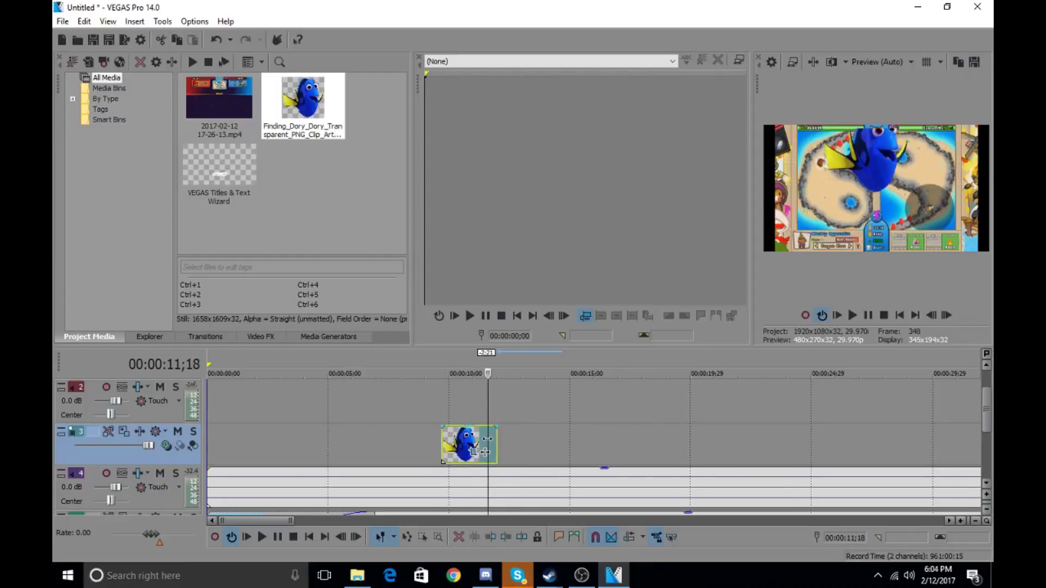
{"action": "left_click", "coordinate": [440, 446]}
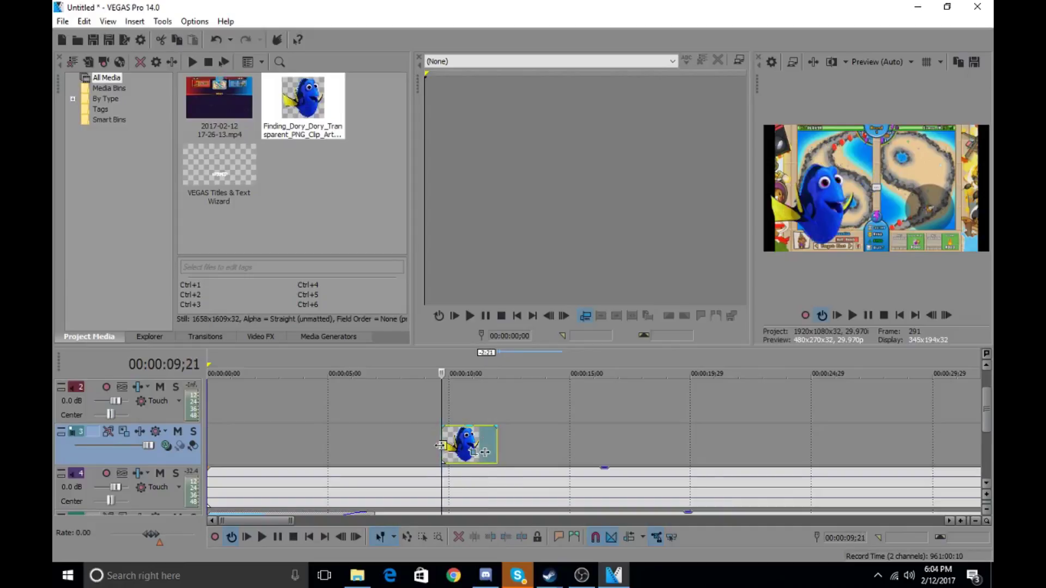
{"action": "left_click", "coordinate": [473, 455]}
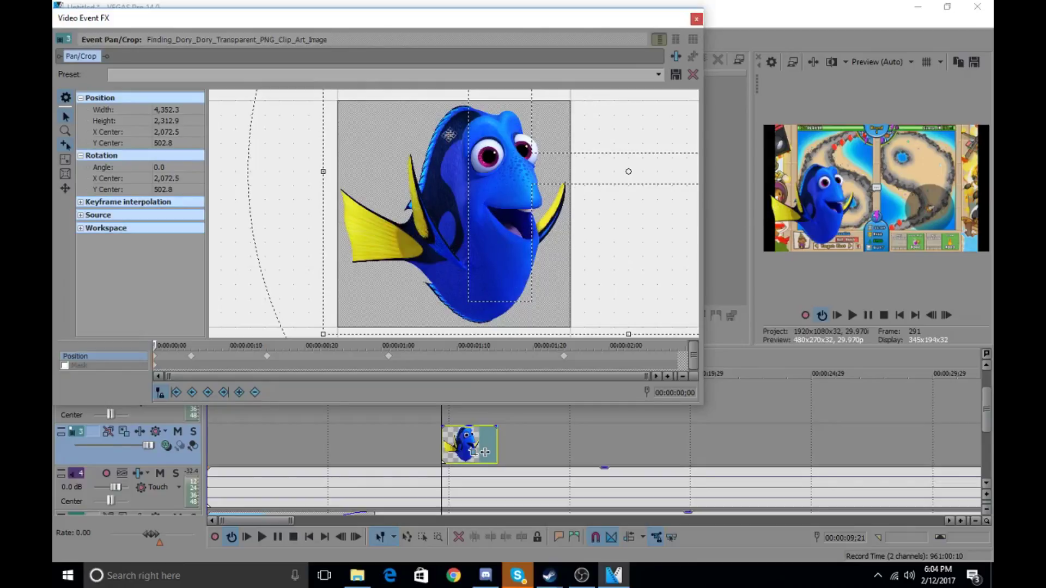
{"action": "left_click", "coordinate": [696, 19]}
- Place the audio file "Hi how are ya" from Downloads on the empty audio track 2 at 00:00:12;16
{"action": "left_click_drag", "start_coordinate": [990, 415], "coordinate": [993, 402]}
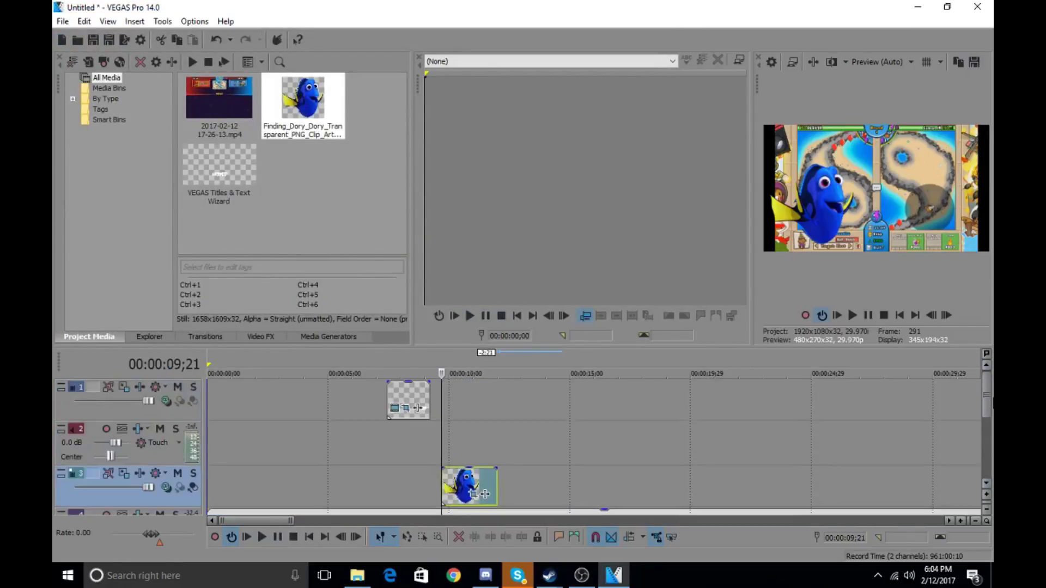
{"action": "left_click", "coordinate": [509, 456]}
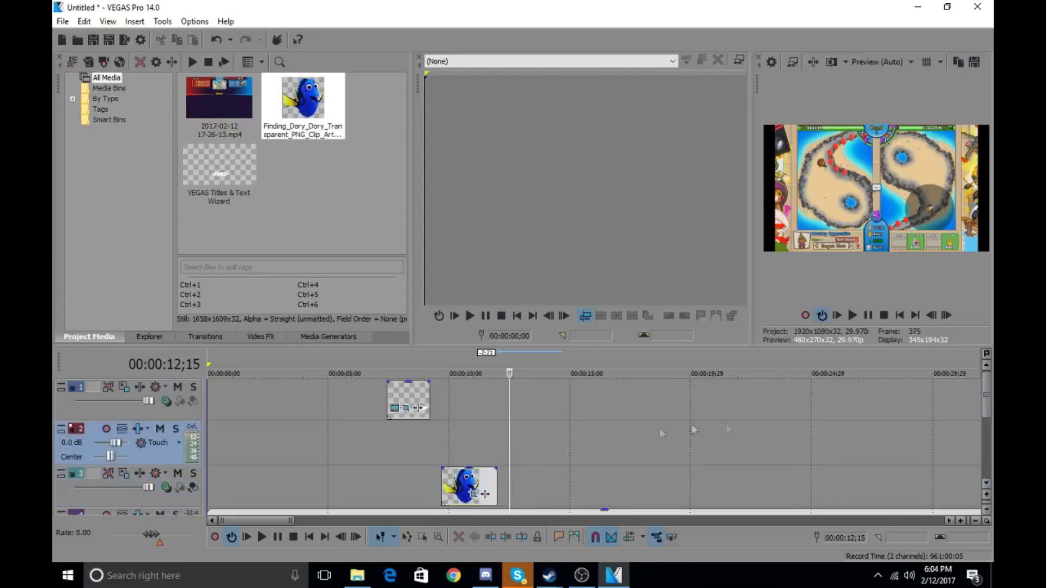
{"action": "right_click", "coordinate": [510, 449]}
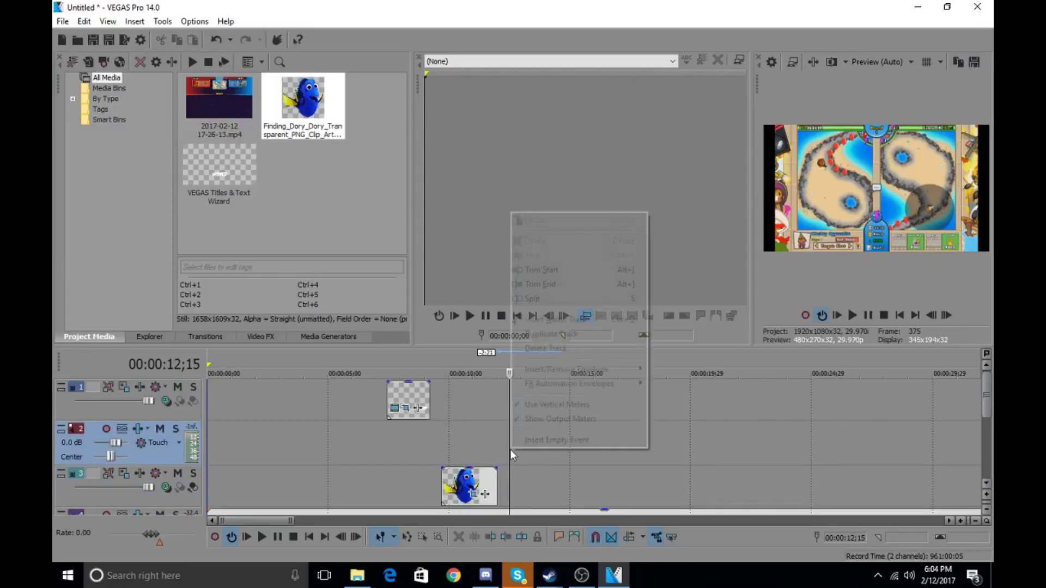
{"action": "left_click", "coordinate": [511, 450]}
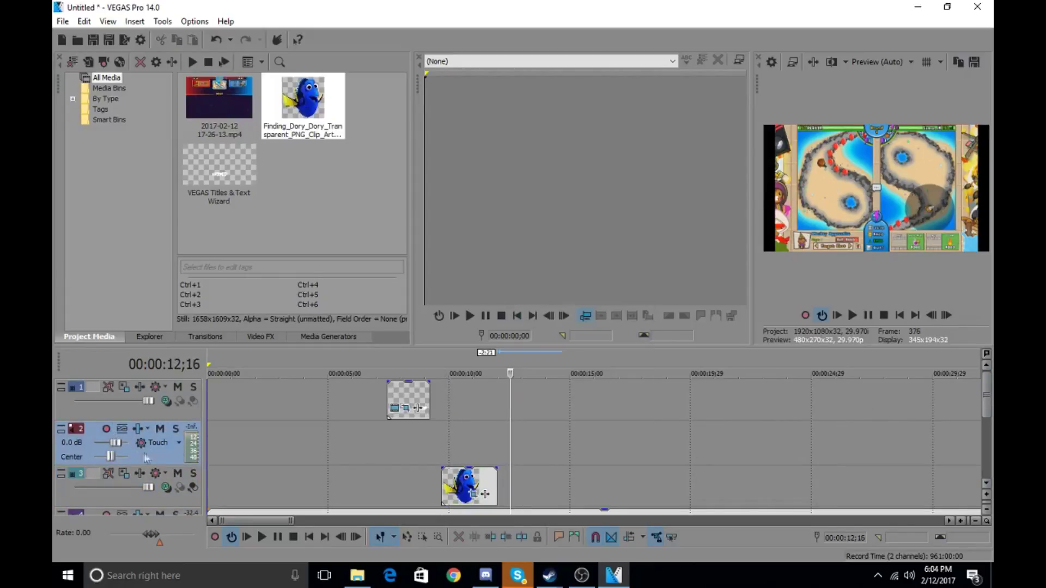
{"action": "left_click", "coordinate": [62, 21]}
{"action": "left_click", "coordinate": [76, 45]}
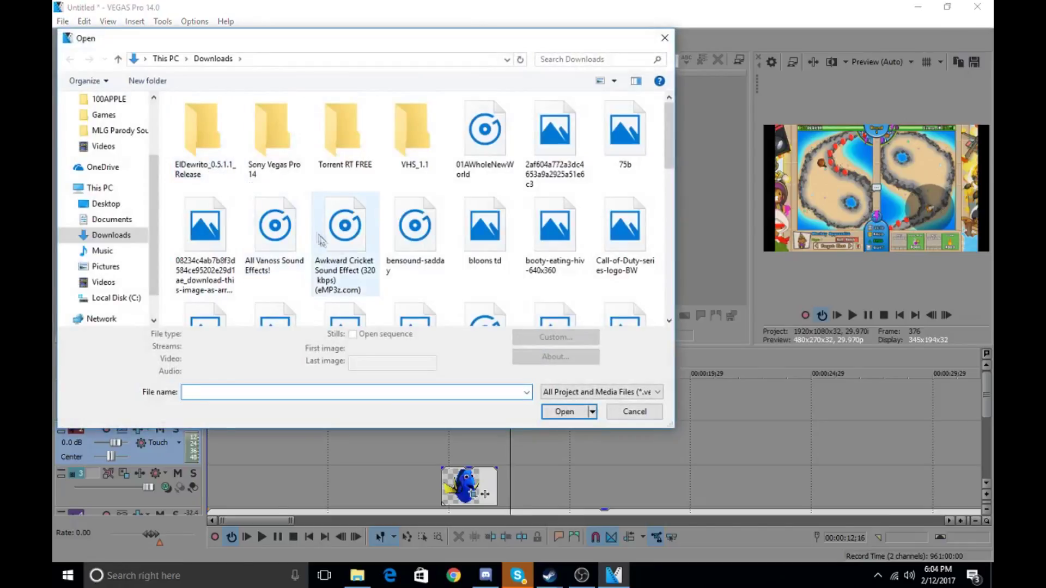
{"action": "scroll", "coordinate": [392, 256], "scroll_direction": "down", "scroll_amount": 3}
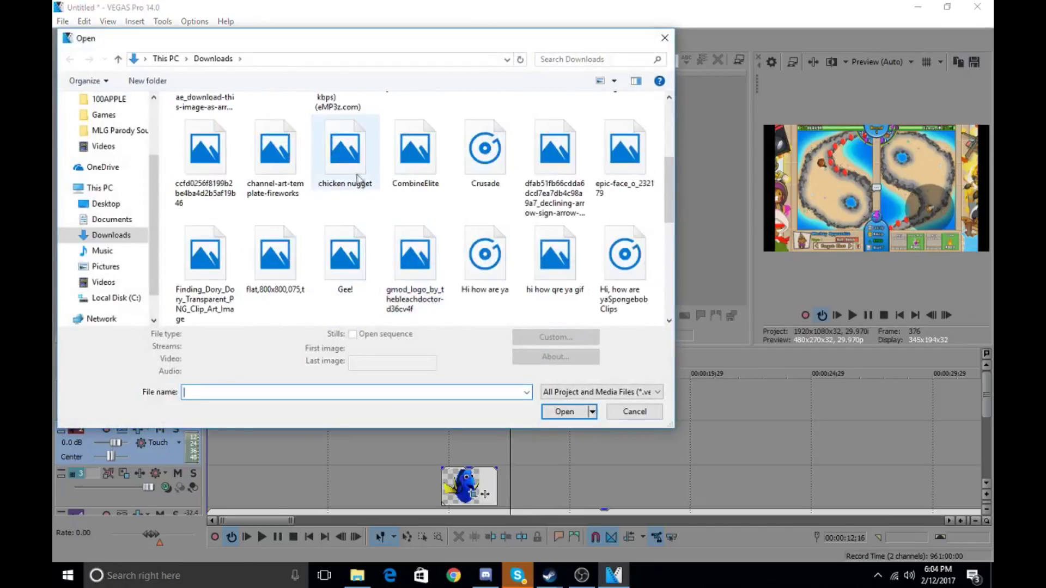
{"action": "left_click", "coordinate": [499, 265]}
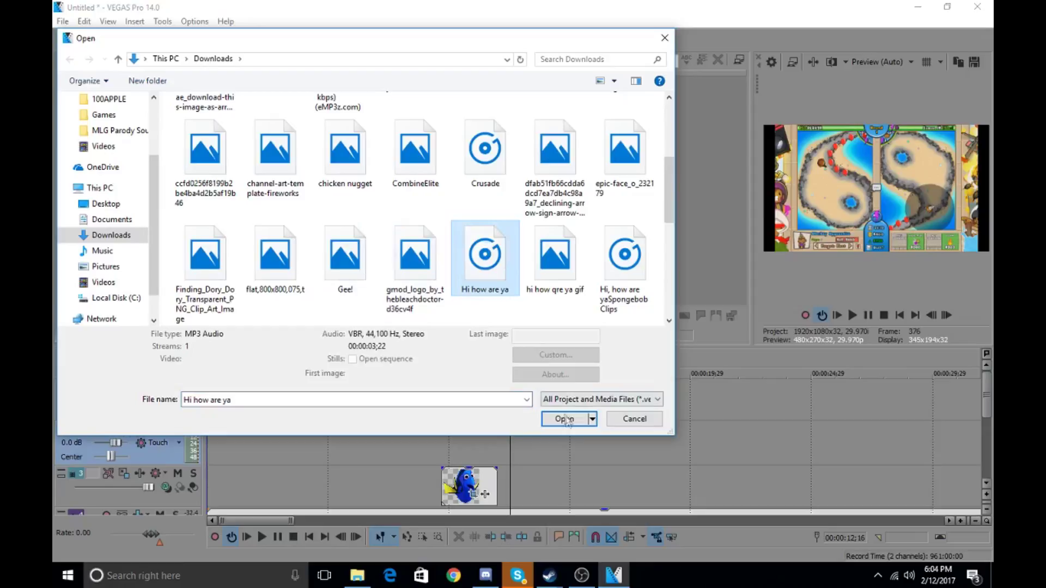
{"action": "left_click", "coordinate": [565, 412]}
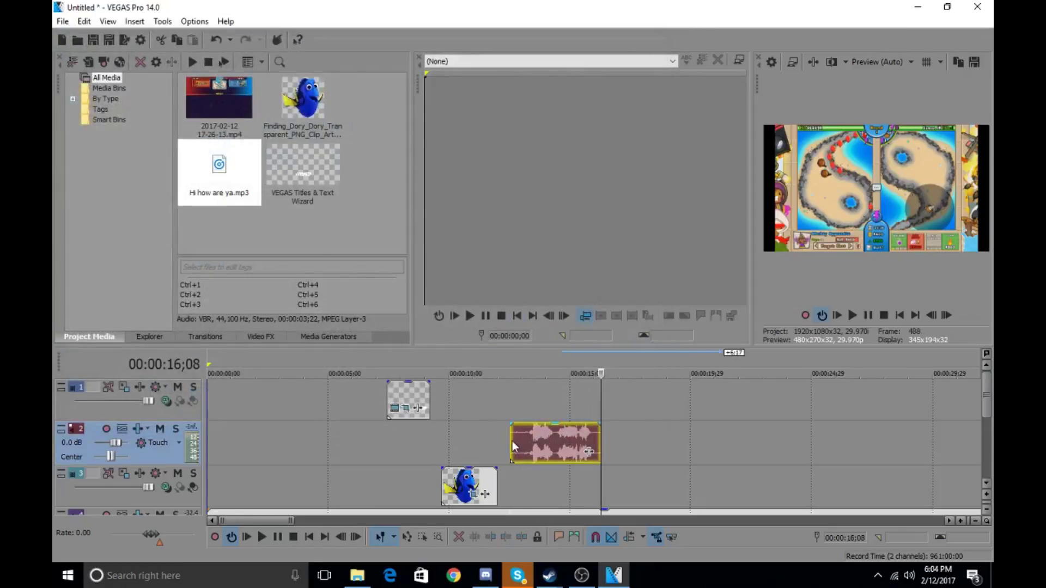
- Trim about 21 frames off the start and 11 frames off the end of the "Hi how are ya" audio, and play it back
{"action": "left_click_drag", "start_coordinate": [511, 441], "coordinate": [527, 441]}
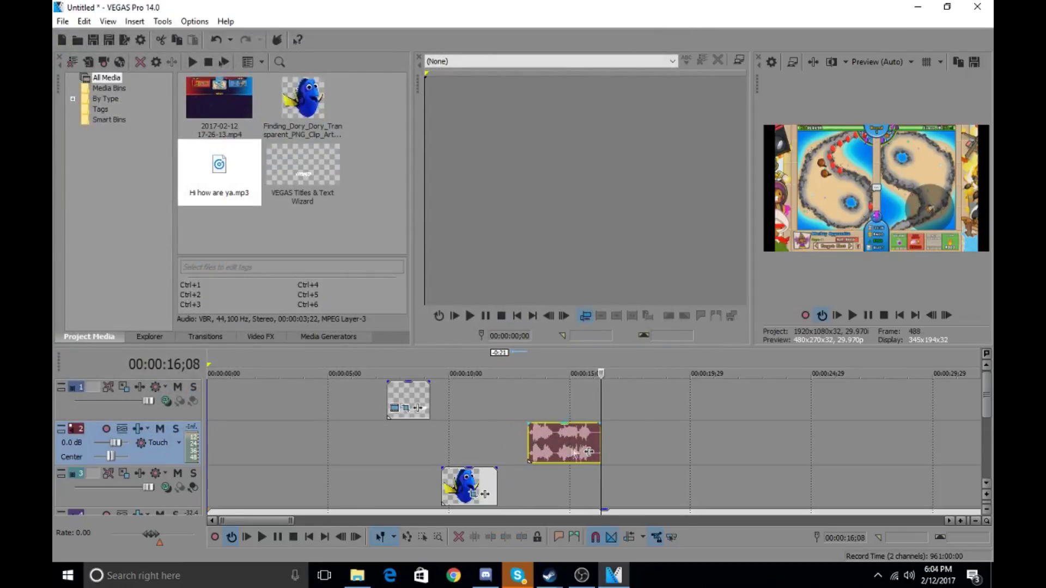
{"action": "left_click_drag", "start_coordinate": [599, 448], "coordinate": [590, 446]}
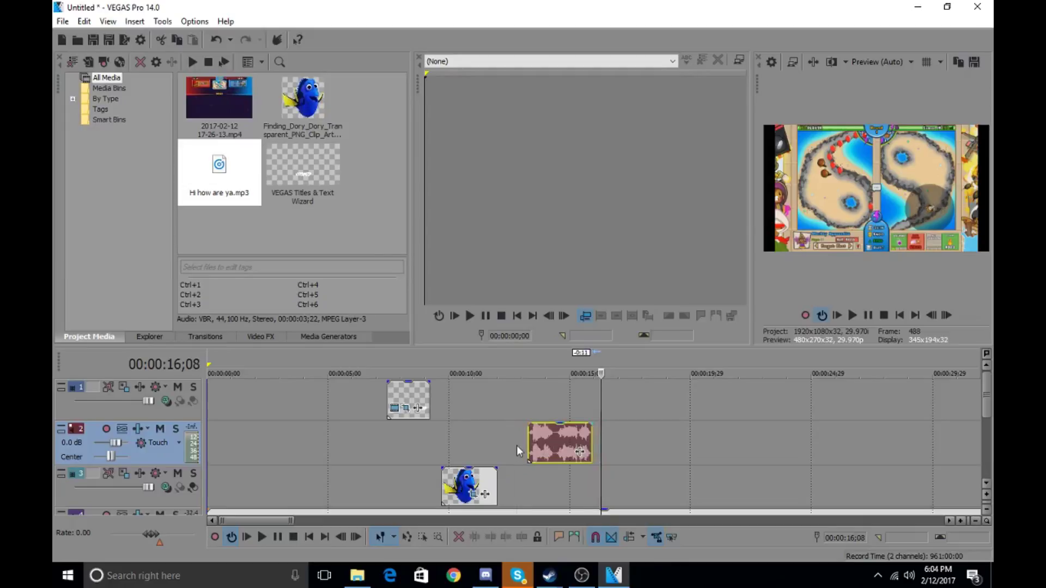
{"action": "left_click", "coordinate": [518, 450]}
{"action": "left_click", "coordinate": [853, 315]}
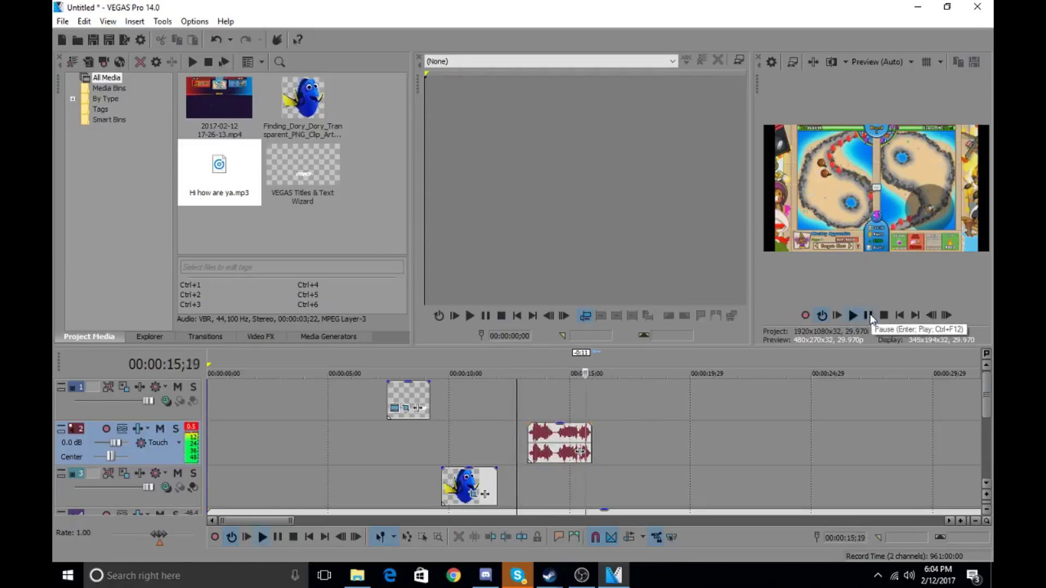
{"action": "left_click", "coordinate": [869, 316]}
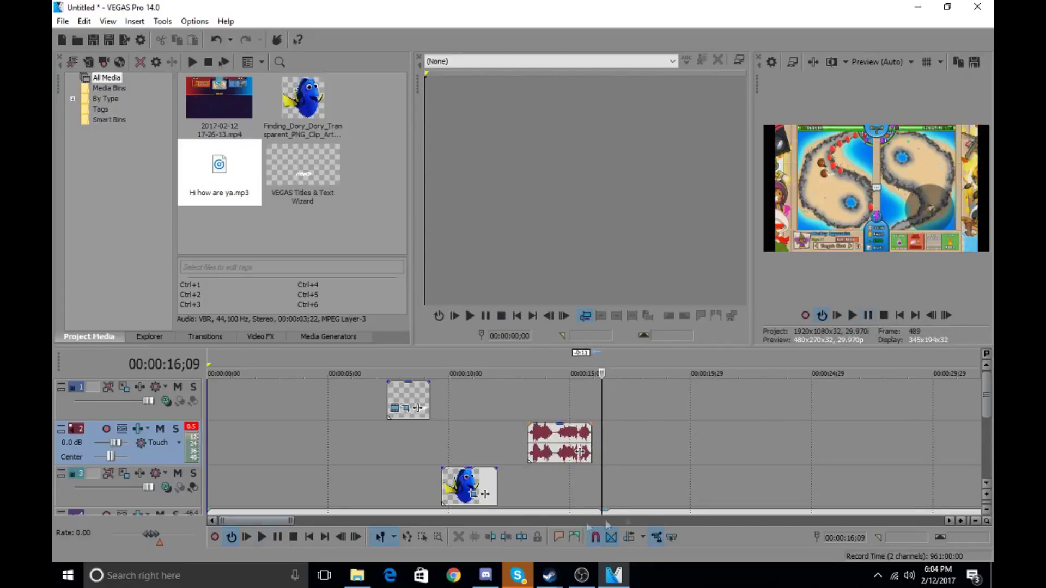
- Split the gameplay video and its audio at 00:01:38;05
{"action": "mouse_move", "coordinate": [986, 408]}
{"action": "left_mouse_down"}
{"action": "mouse_move", "coordinate": [986, 436]}
{"action": "mouse_move", "coordinate": [989, 398]}
{"action": "mouse_move", "coordinate": [990, 426]}
{"action": "left_mouse_up"}
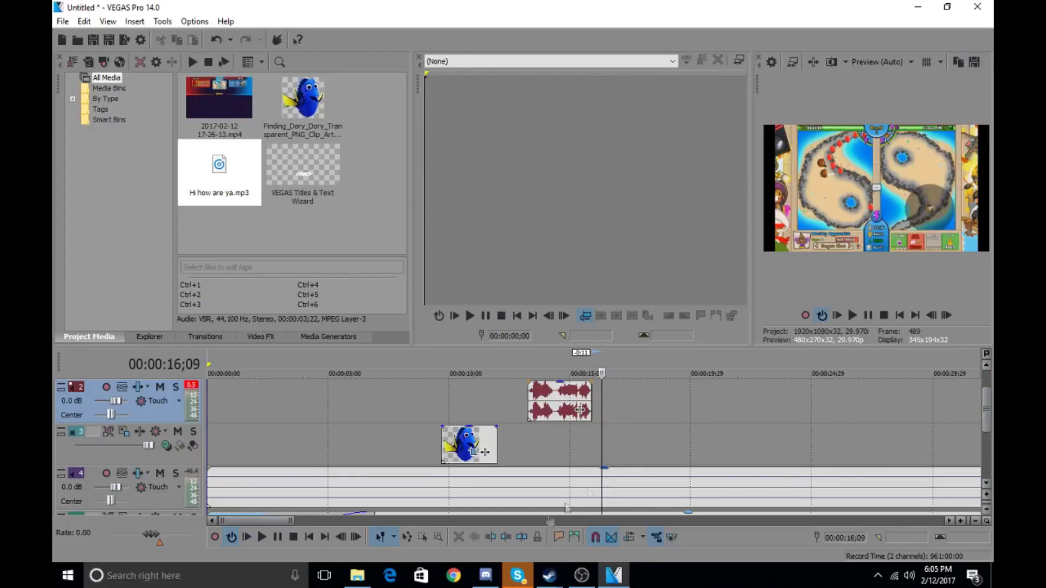
{"action": "scroll", "coordinate": [623, 465], "scroll_direction": "down", "scroll_amount": 6}
{"action": "left_click", "coordinate": [504, 432]}
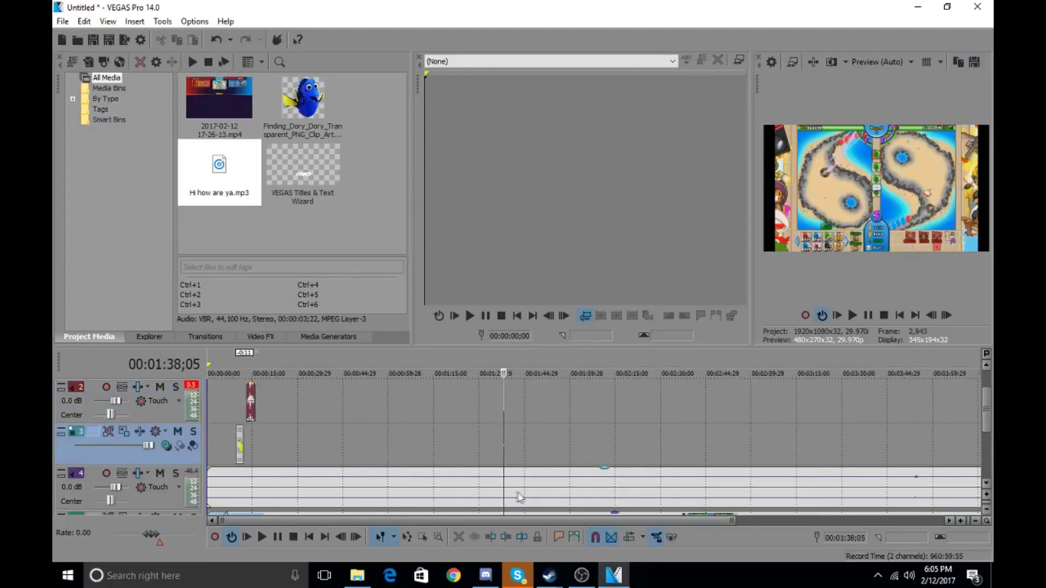
{"action": "right_click", "coordinate": [498, 443]}
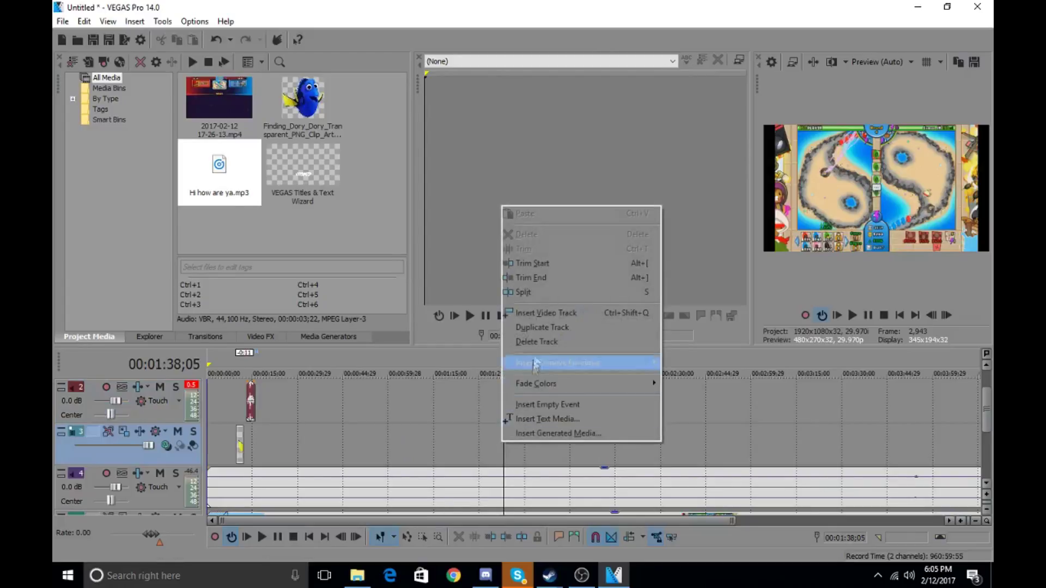
{"action": "left_click", "coordinate": [541, 295]}
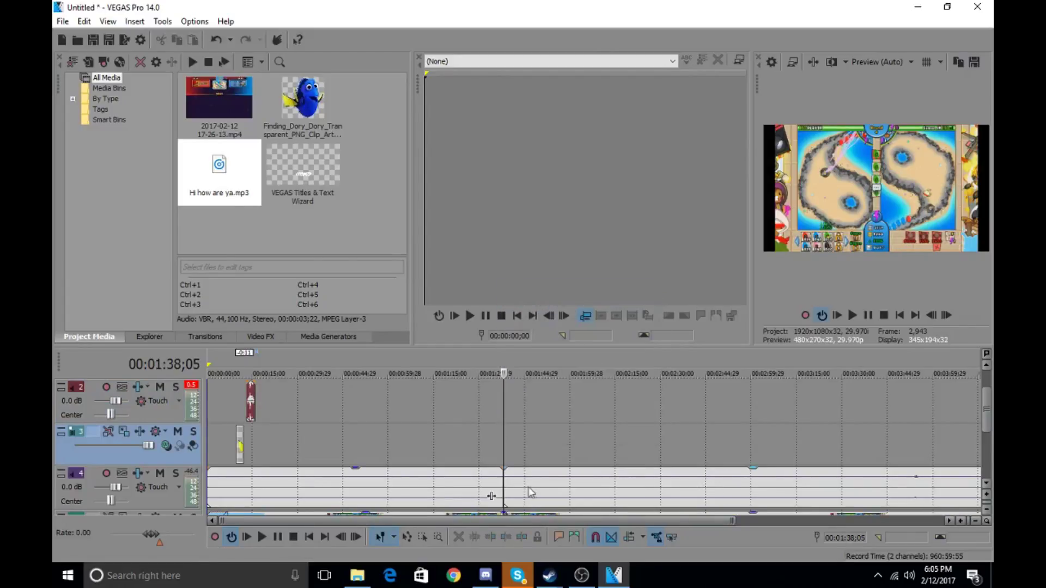
- Split the gameplay clip again at 00:01:40;16 to isolate a short segment
{"action": "scroll", "coordinate": [974, 416], "scroll_direction": "down", "scroll_amount": 1}
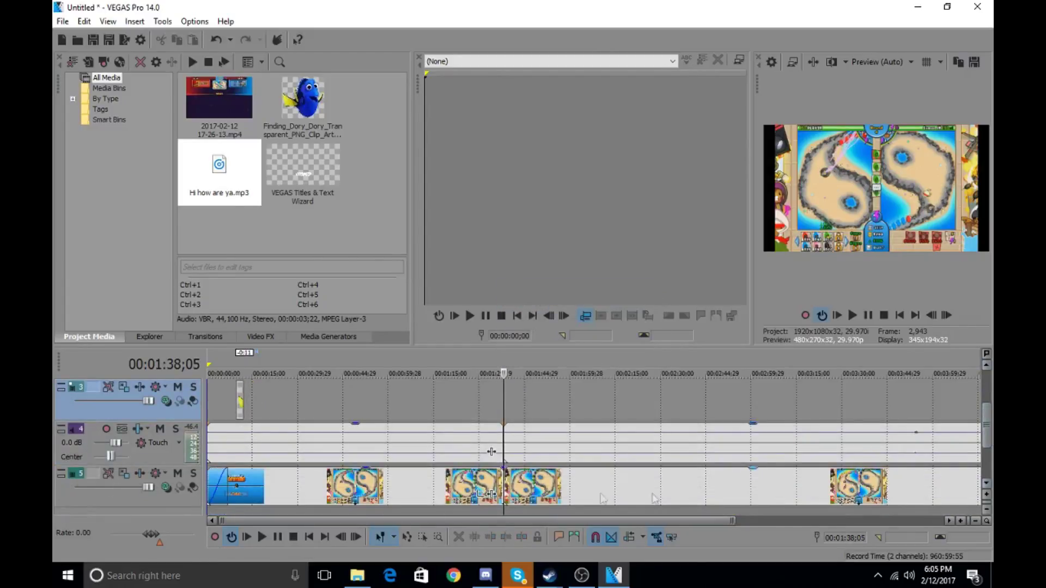
{"action": "scroll", "coordinate": [548, 488], "scroll_direction": "up", "scroll_amount": 3}
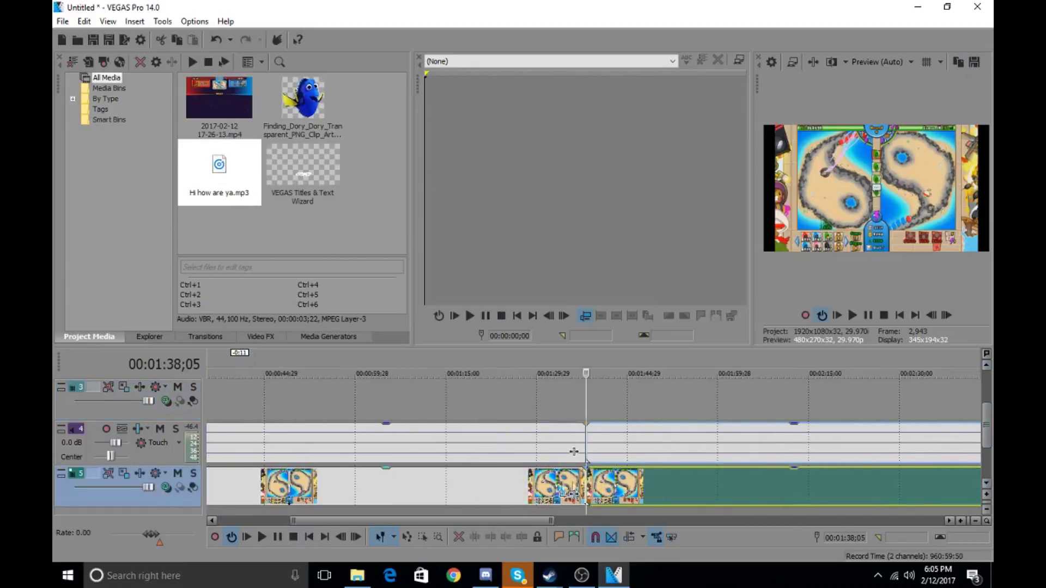
{"action": "left_click", "coordinate": [600, 485]}
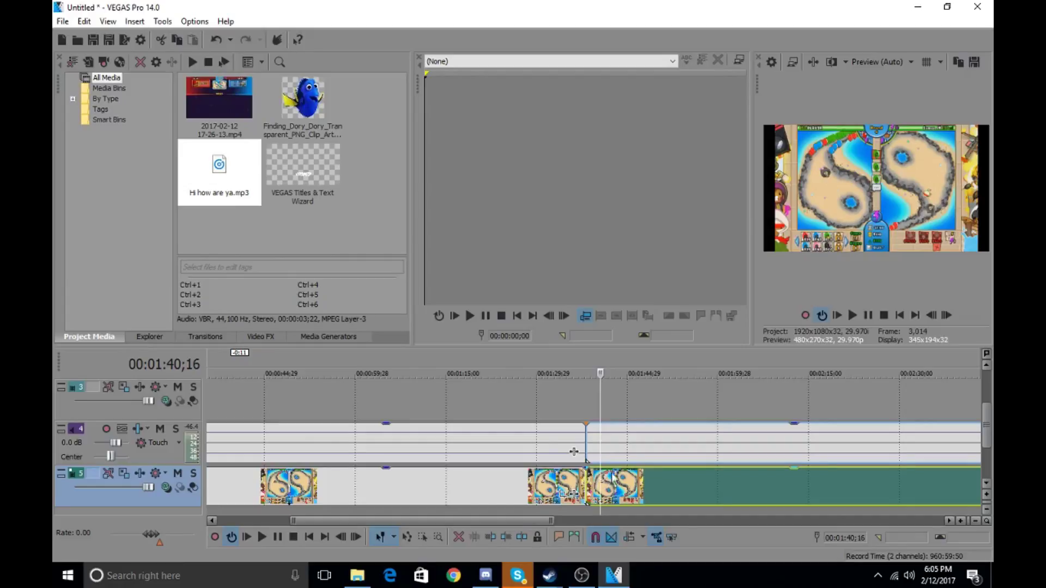
{"action": "right_click", "coordinate": [599, 453]}
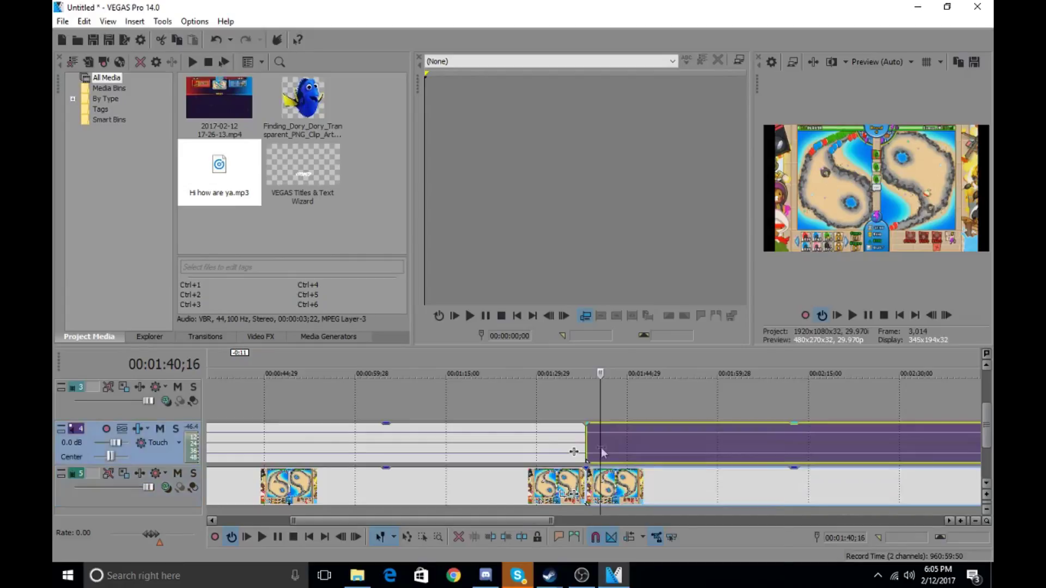
{"action": "left_click", "coordinate": [632, 356]}
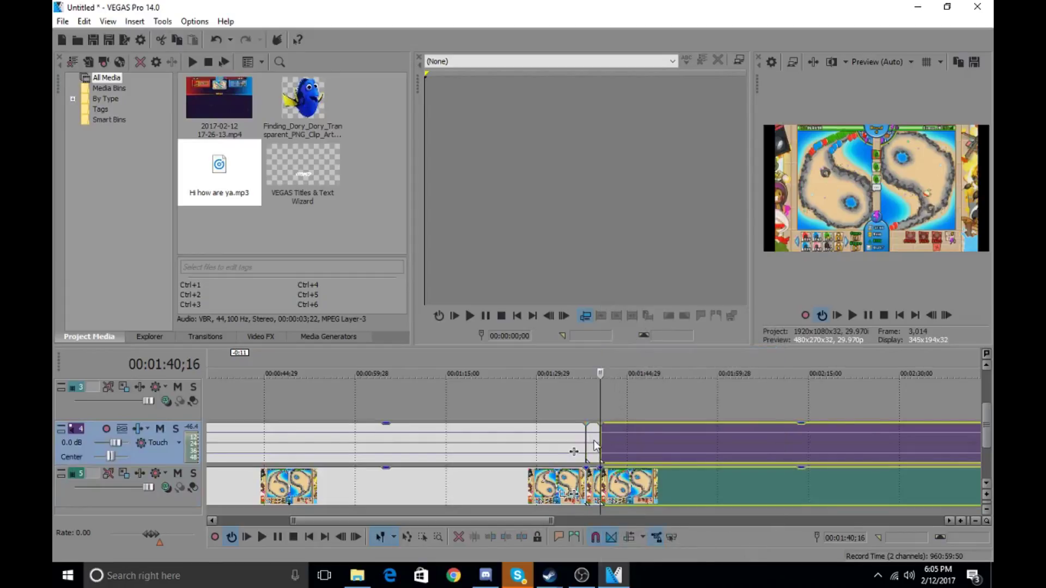
- Move the remaining gameplay about 42 seconds later and place a copy of the short segment directly after the original
{"action": "left_click", "coordinate": [594, 443]}
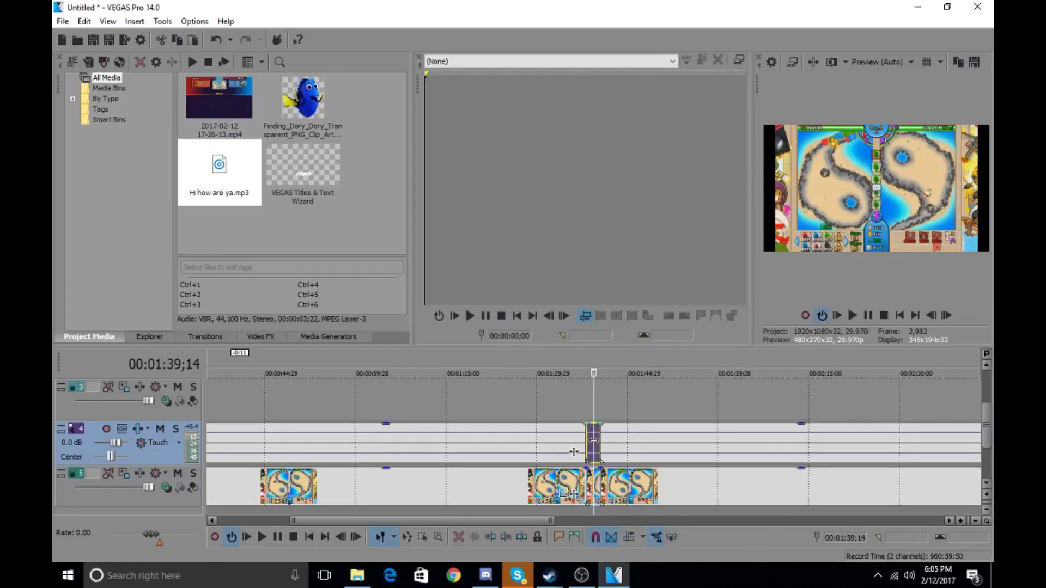
{"action": "left_click_drag", "start_coordinate": [627, 446], "coordinate": [897, 447]}
{"action": "left_click", "coordinate": [648, 449]}
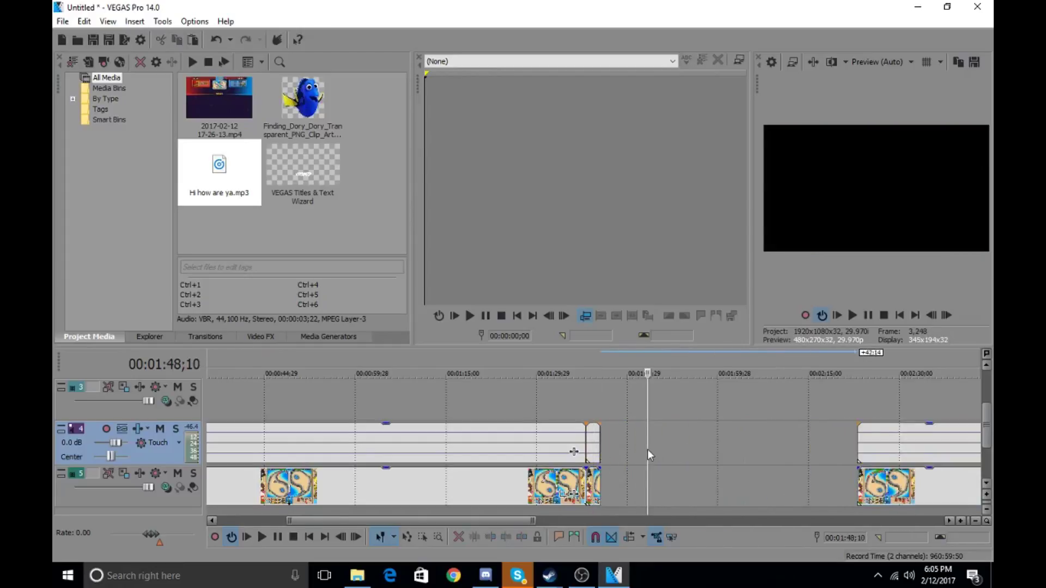
{"action": "key", "text": "ctrl+v"}
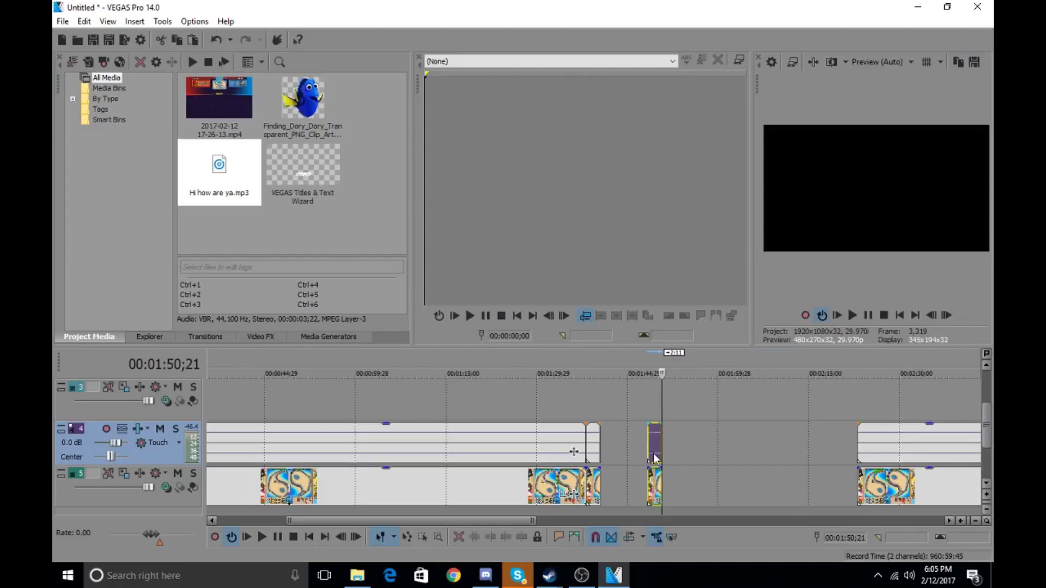
{"action": "left_click_drag", "start_coordinate": [656, 444], "coordinate": [611, 453]}
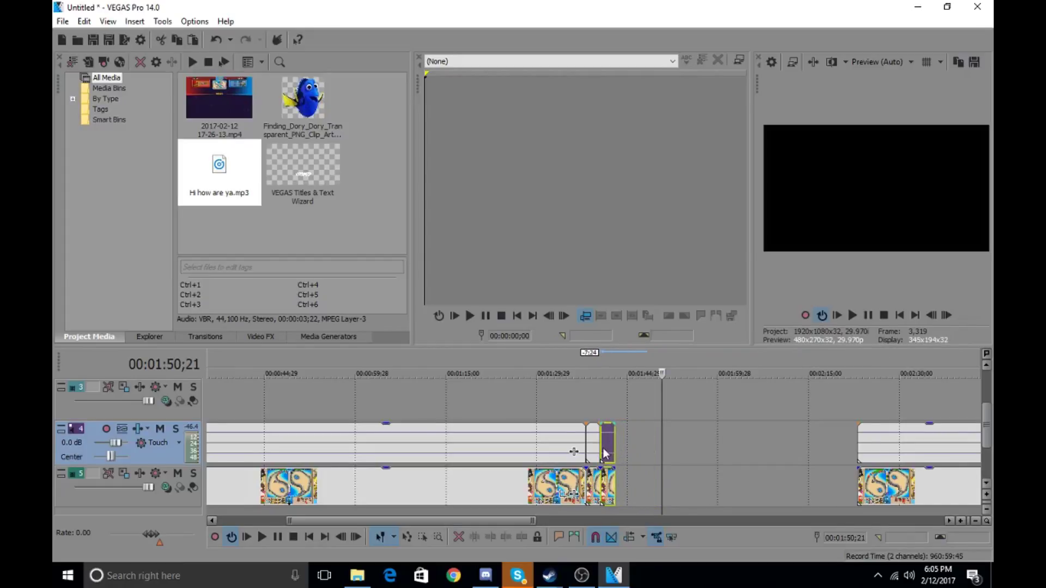
- Time-stretch the copied segment into slow motion, extending its end by about 7 seconds
{"action": "left_click", "coordinate": [610, 448]}
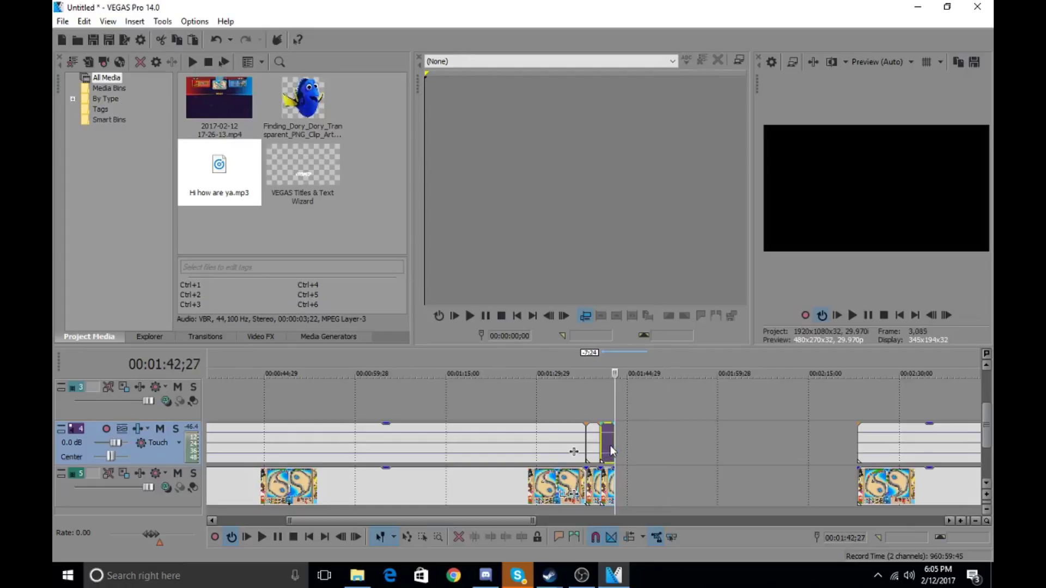
{"action": "scroll", "coordinate": [627, 449], "scroll_direction": "up", "scroll_amount": 4}
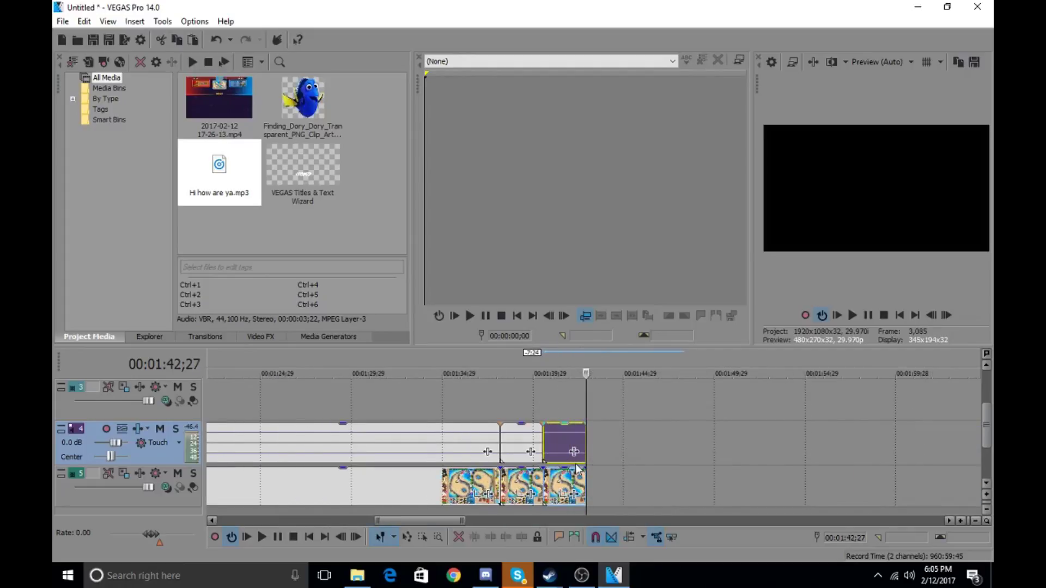
{"action": "scroll", "coordinate": [576, 467], "scroll_direction": "up", "scroll_amount": 2}
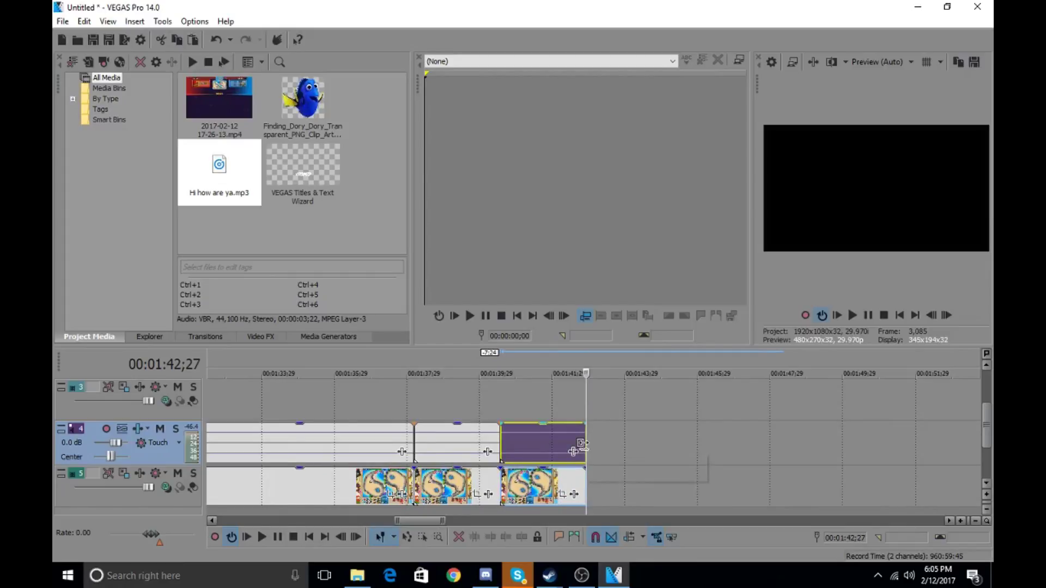
{"action": "left_click_drag", "start_coordinate": [580, 443], "coordinate": [830, 451]}
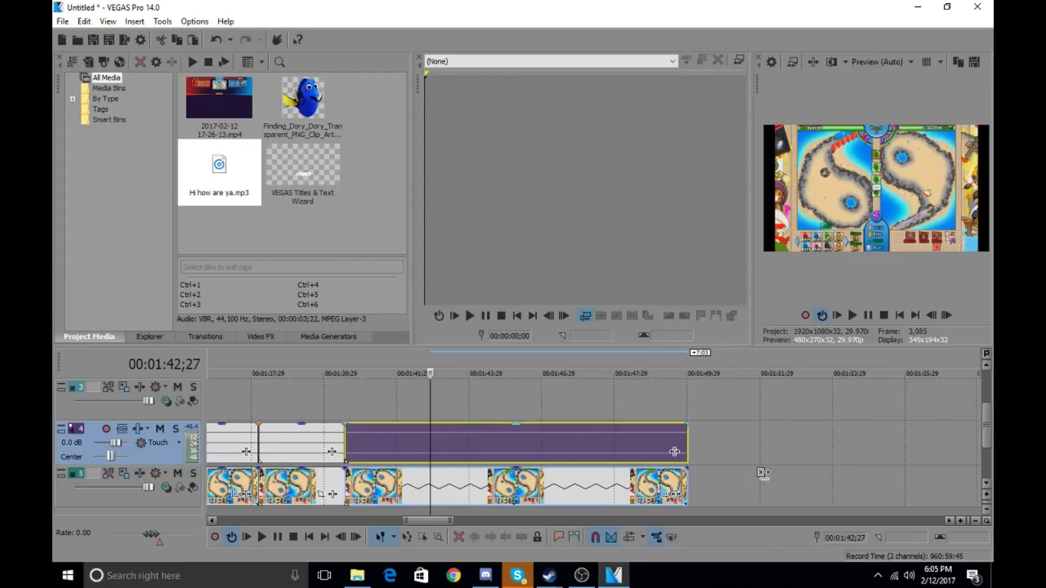
- Play back the original short segment followed by its slow-motion copy, starting at 00:01:38;05
{"action": "left_click", "coordinate": [334, 452]}
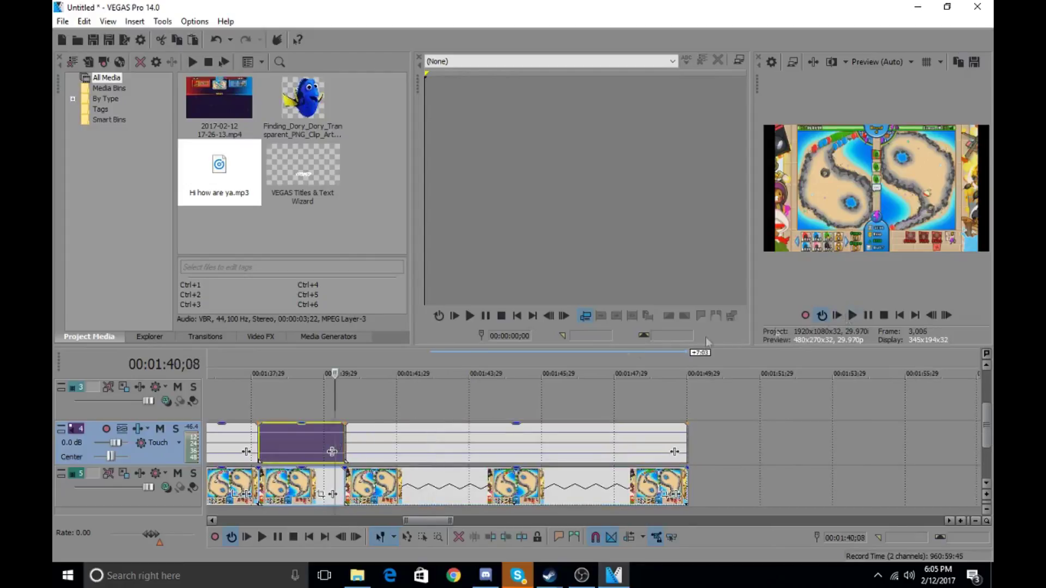
{"action": "left_click", "coordinate": [263, 448]}
{"action": "left_click", "coordinate": [852, 315]}
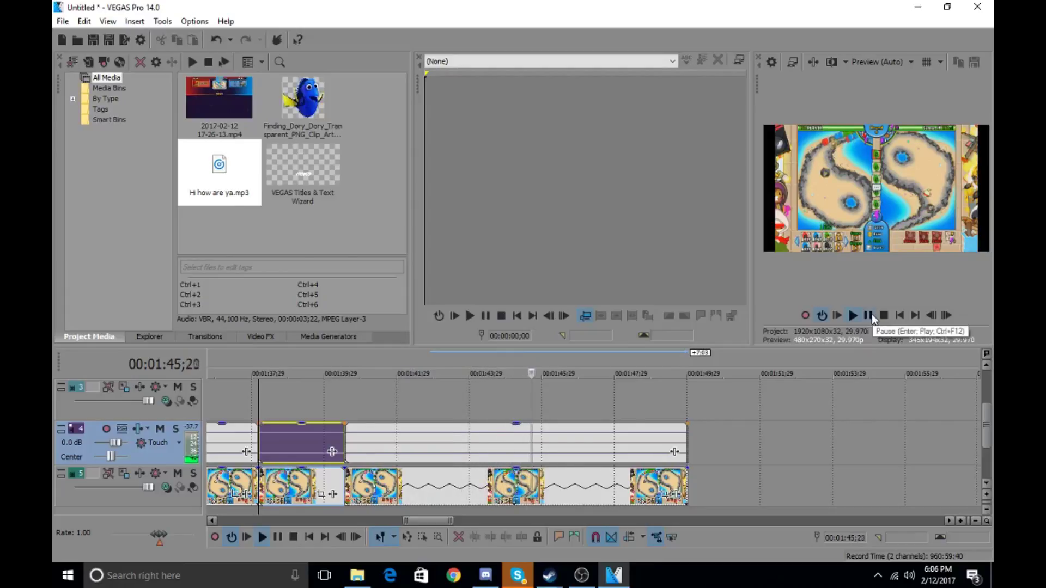
{"action": "left_click", "coordinate": [870, 317]}
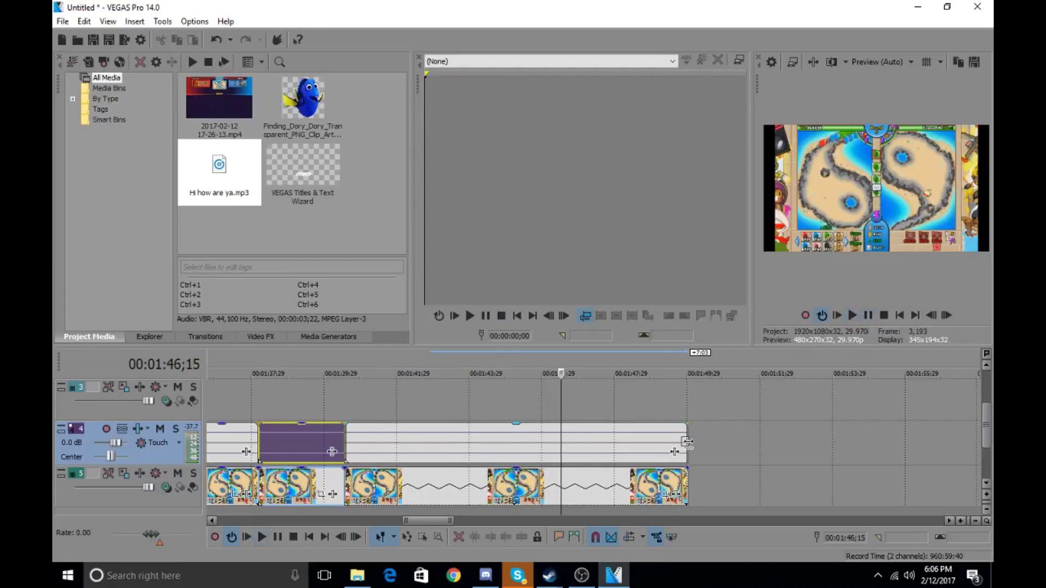
- Time-compress the copied segment to under one second for fast motion, and play it back from the original segment's start
{"action": "left_click_drag", "start_coordinate": [687, 442], "coordinate": [374, 442]}
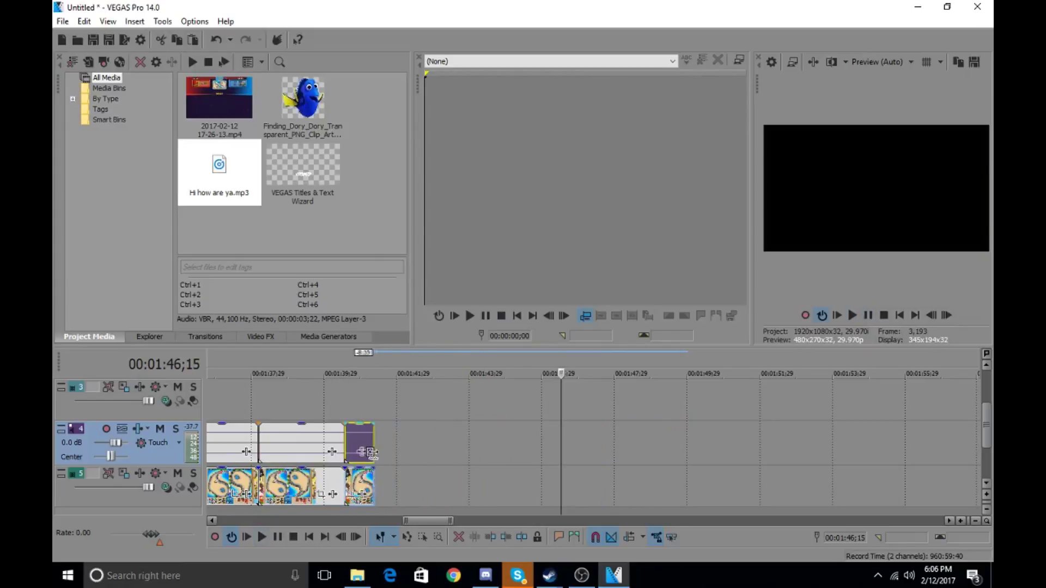
{"action": "left_click", "coordinate": [264, 437]}
{"action": "left_click", "coordinate": [856, 318]}
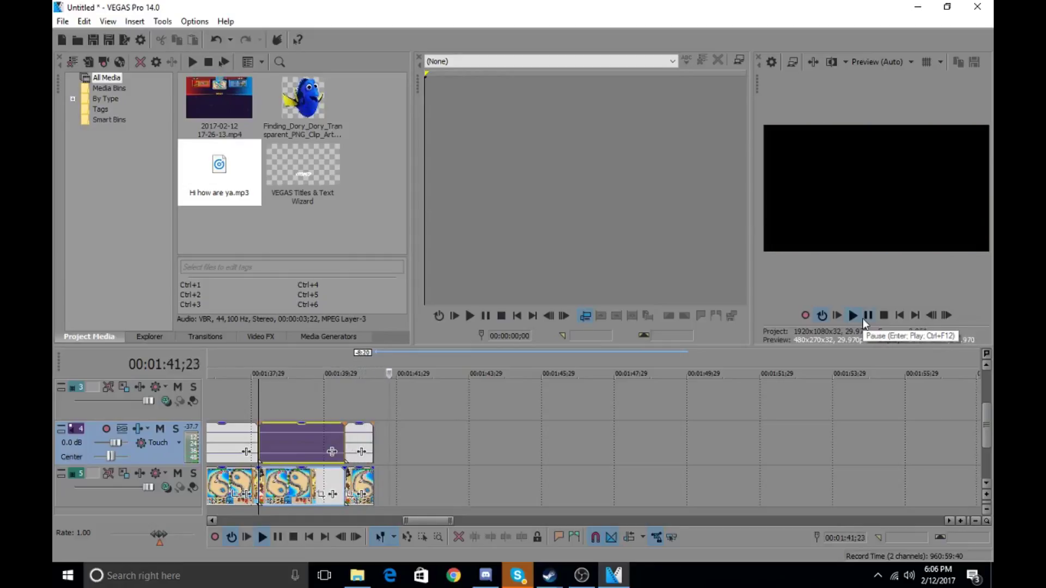
{"action": "left_click", "coordinate": [862, 318]}
- Move the remaining gameplay back against the end of the sped-up copy to close the gap
{"action": "scroll", "coordinate": [503, 467], "scroll_direction": "down", "scroll_amount": 5}
{"action": "left_click_drag", "start_coordinate": [868, 447], "coordinate": [616, 445]}
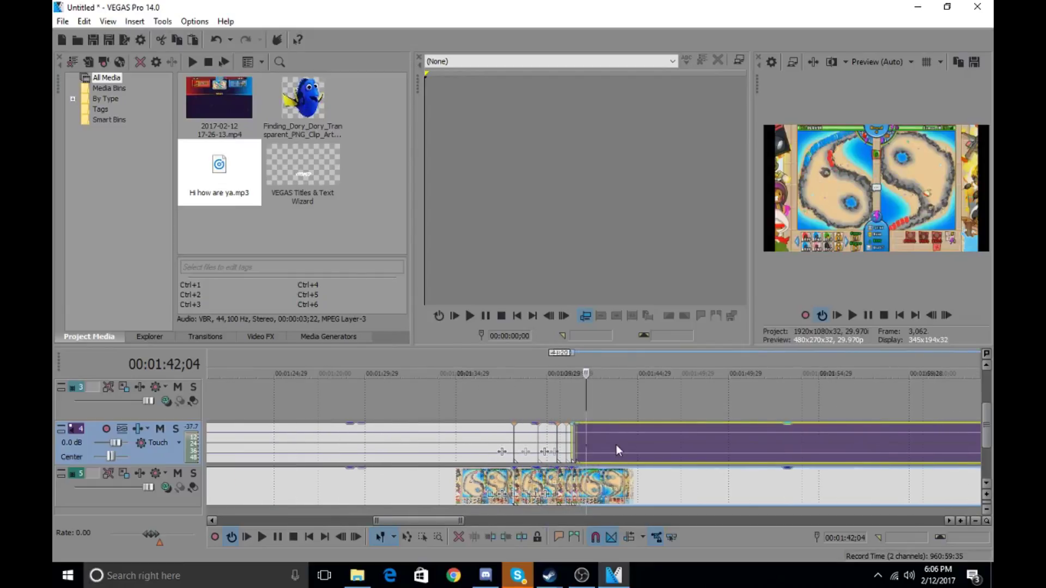
- Move the remaining gameplay later and time-stretch the copied segment into slow motion, filling the space up to about 00:01:49;29
{"action": "scroll", "coordinate": [616, 445], "scroll_direction": "up", "scroll_amount": 6}
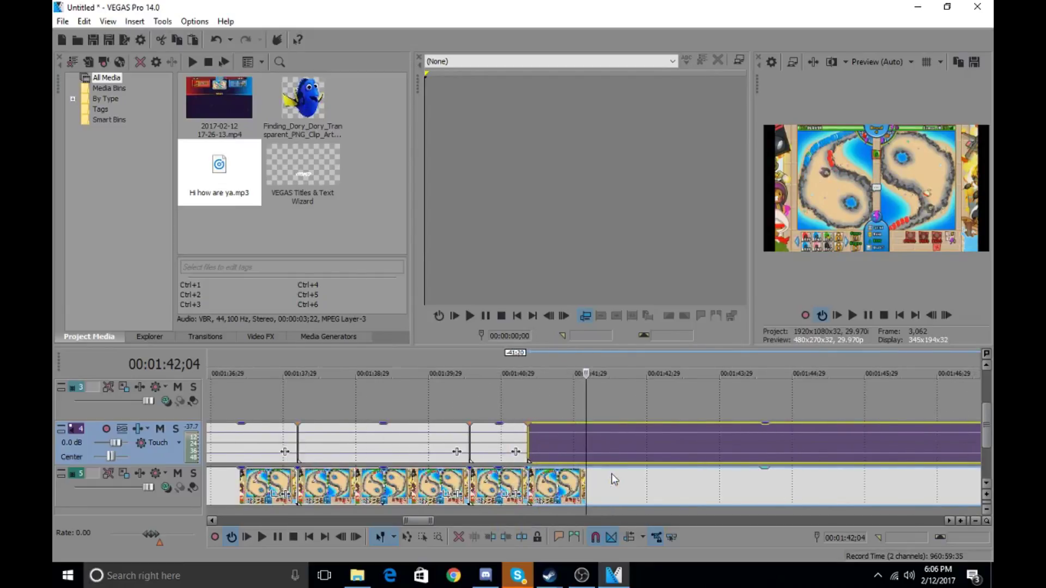
{"action": "left_click_drag", "start_coordinate": [548, 451], "coordinate": [966, 434]}
{"action": "scroll", "coordinate": [830, 476], "scroll_direction": "down", "scroll_amount": 4}
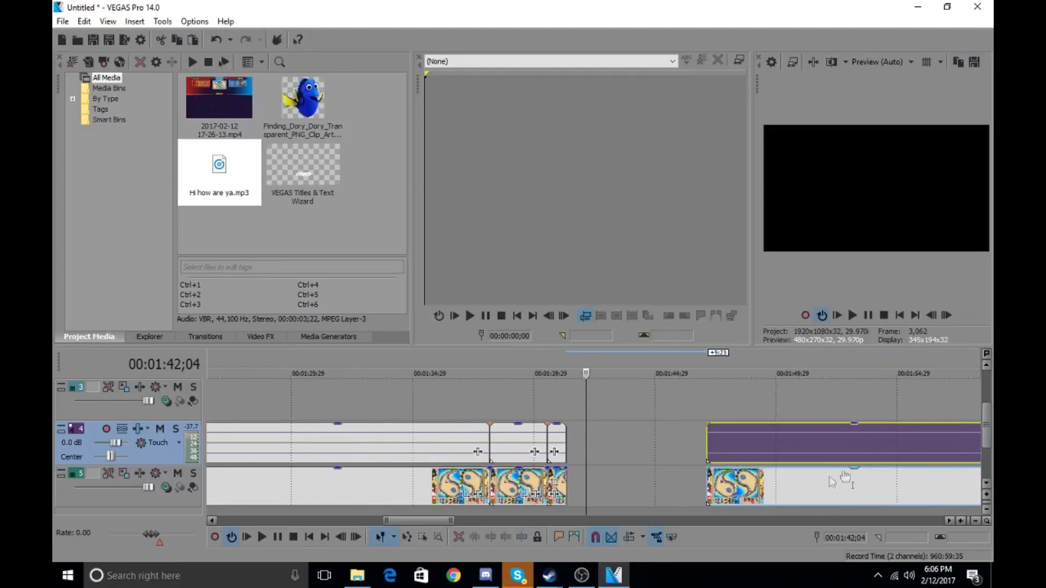
{"action": "left_click_drag", "start_coordinate": [564, 446], "coordinate": [864, 446]}
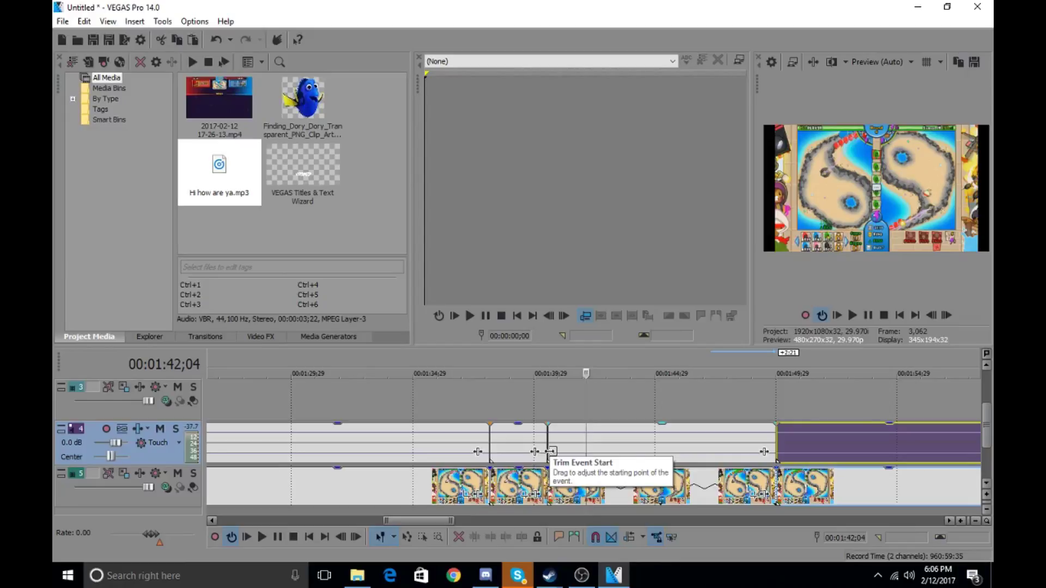
- Apply the VEGAS Black and White effect to the slow-motion segment's video with a blend amount of 1.000
{"action": "left_click", "coordinate": [549, 451]}
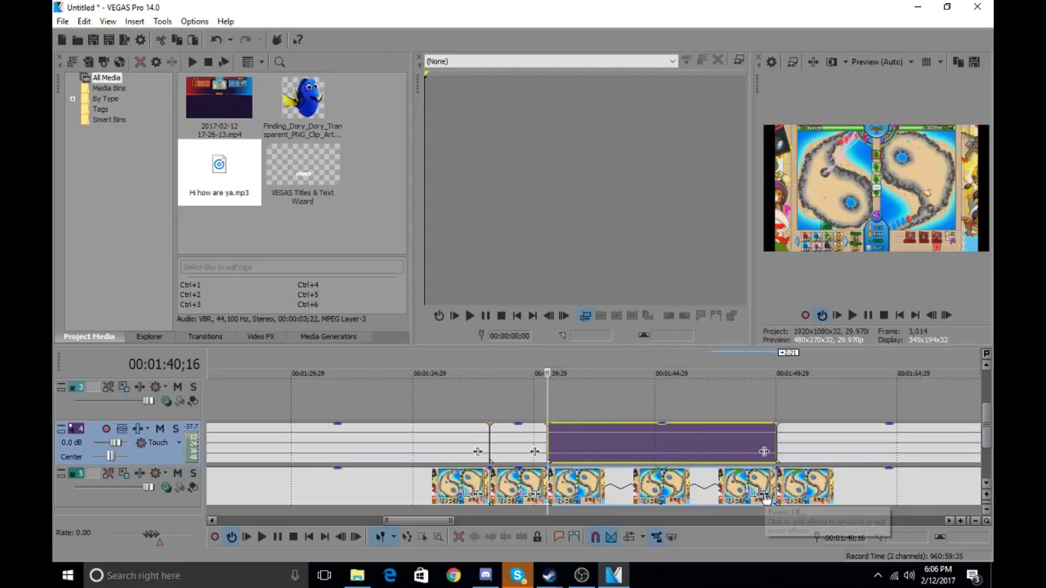
{"action": "left_click", "coordinate": [765, 496]}
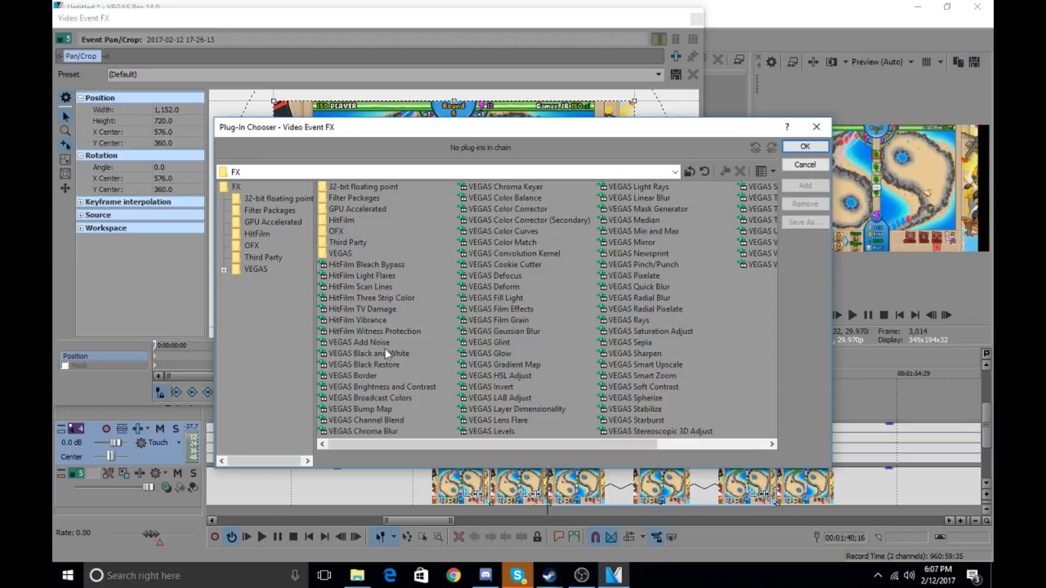
{"action": "left_click", "coordinate": [364, 353]}
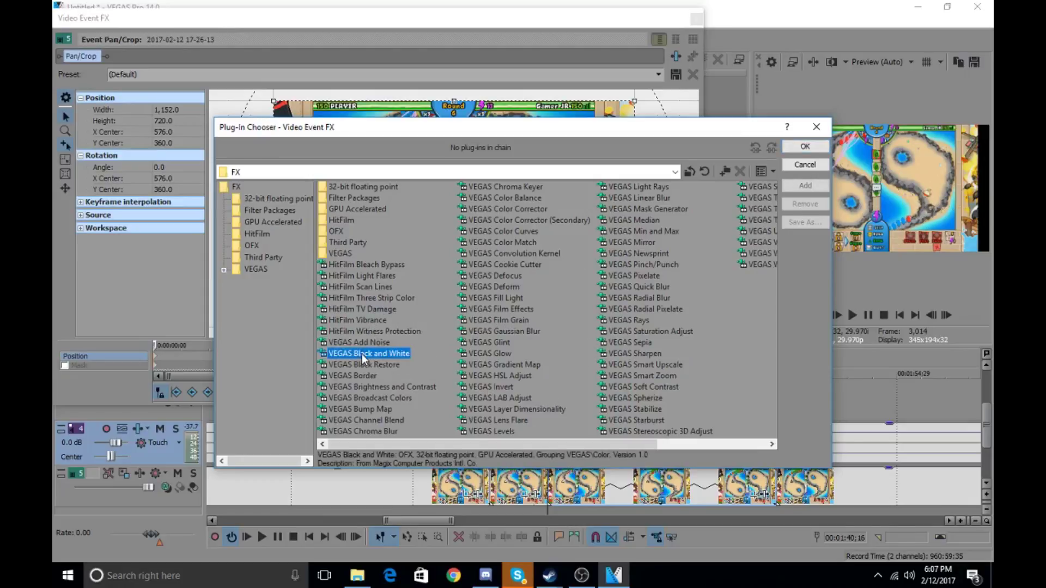
{"action": "left_click", "coordinate": [806, 148]}
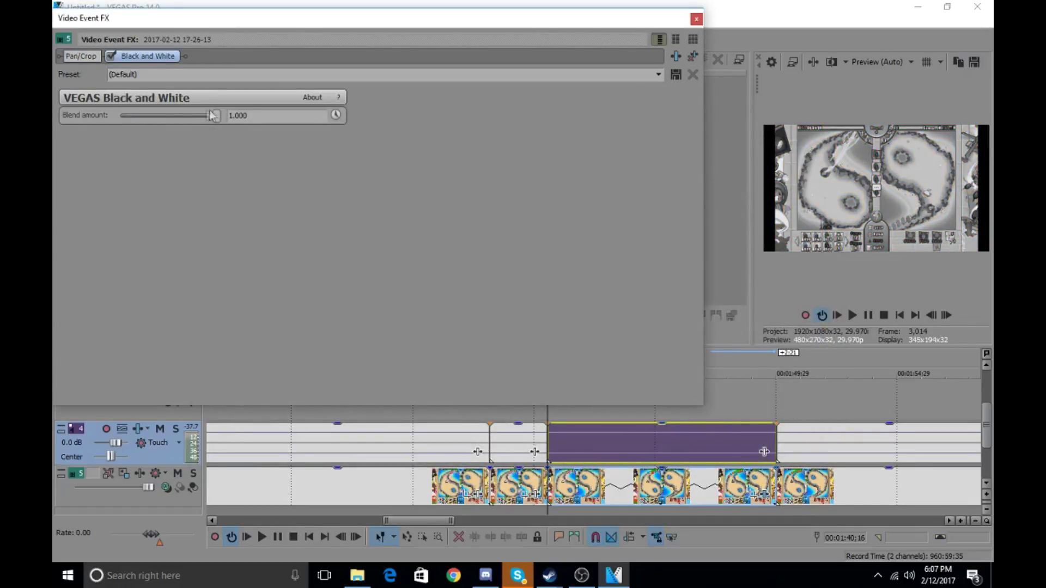
{"action": "left_click_drag", "start_coordinate": [195, 116], "coordinate": [283, 121]}
{"action": "left_click", "coordinate": [697, 21]}
- Play back from 00:01:38;12 in the original short segment into the black-and-white slow-motion replay, and pause
{"action": "left_click", "coordinate": [495, 414]}
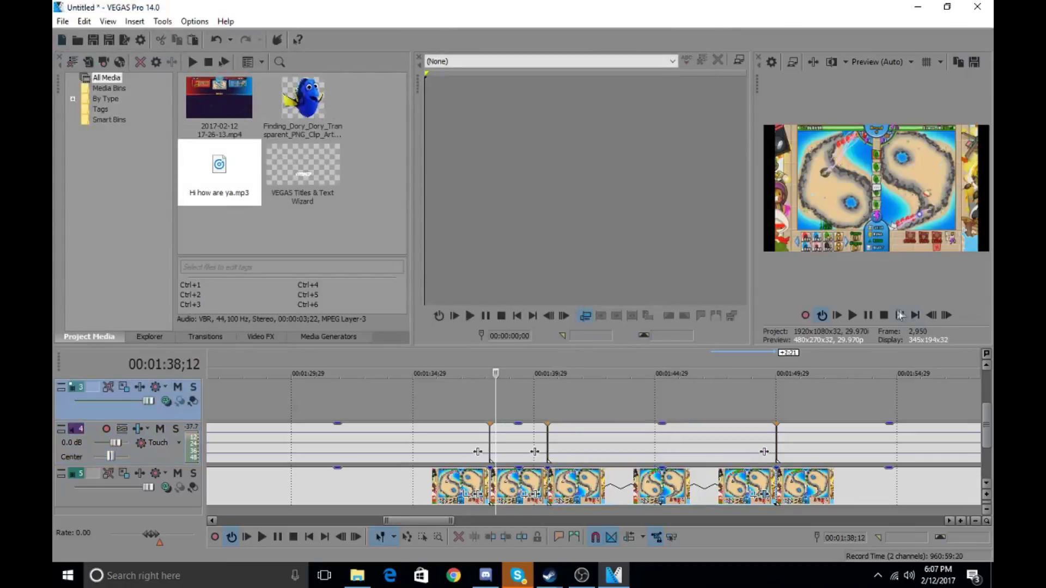
{"action": "left_click", "coordinate": [857, 316]}
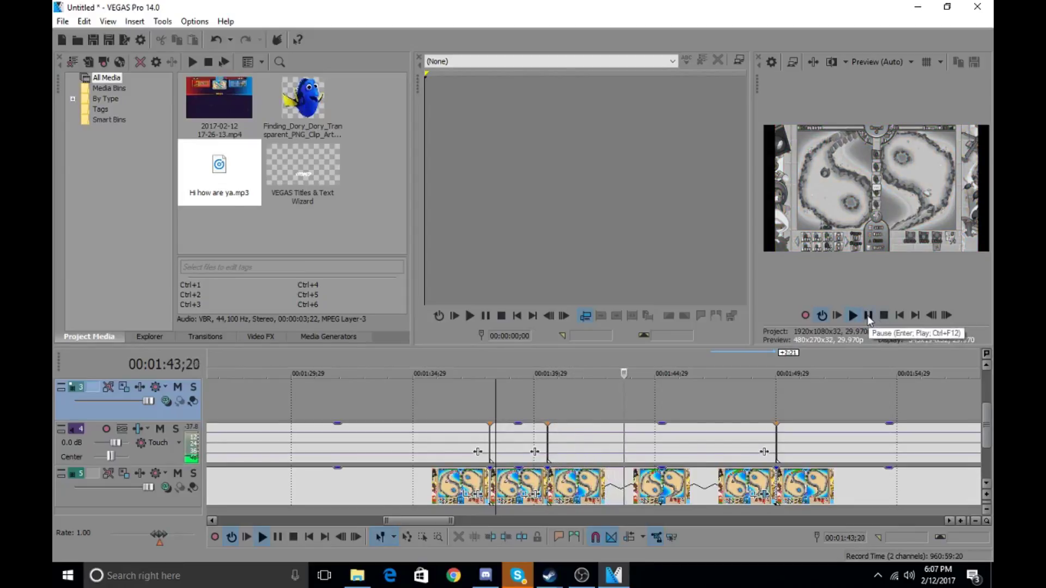
{"action": "left_click", "coordinate": [869, 316]}
{"action": "scroll", "coordinate": [838, 447], "scroll_direction": "down", "scroll_amount": 1}
{"action": "scroll", "coordinate": [817, 441], "scroll_direction": "down", "scroll_amount": 2}
{"action": "mouse_move", "coordinate": [988, 417]}
{"action": "left_mouse_down"}
{"action": "mouse_move", "coordinate": [989, 395]}
{"action": "mouse_move", "coordinate": [989, 424]}
{"action": "left_mouse_up"}
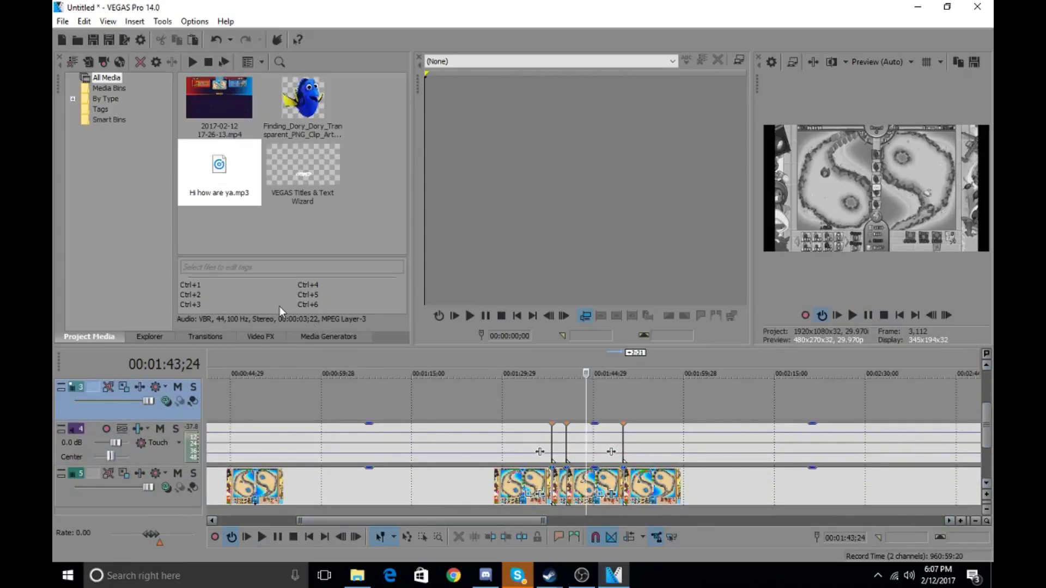
{"action": "left_click_drag", "start_coordinate": [475, 518], "coordinate": [384, 538]}
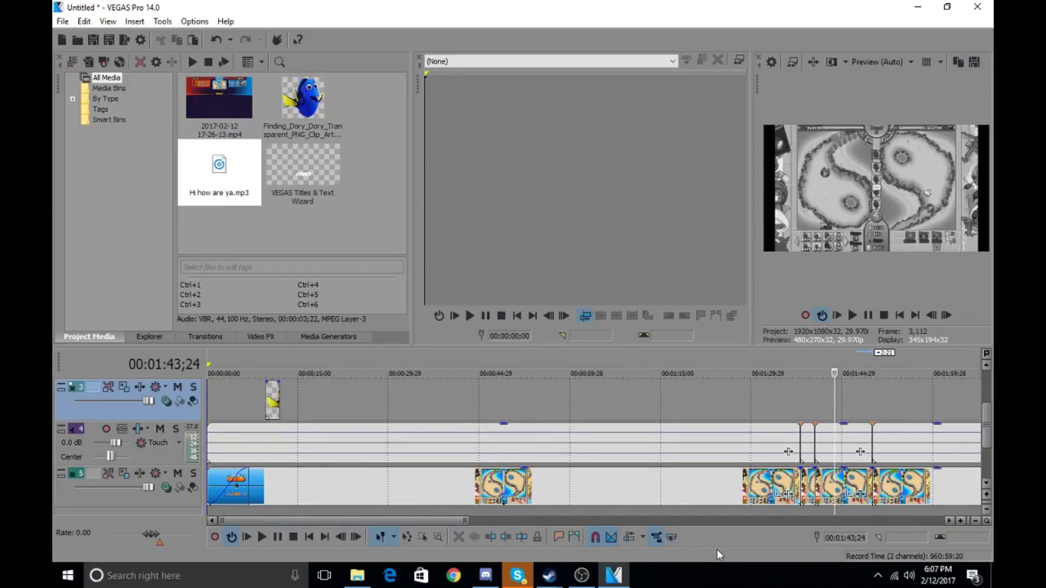
{"action": "mouse_move", "coordinate": [579, 575]}
{"action": "left_click", "coordinate": [586, 577]}
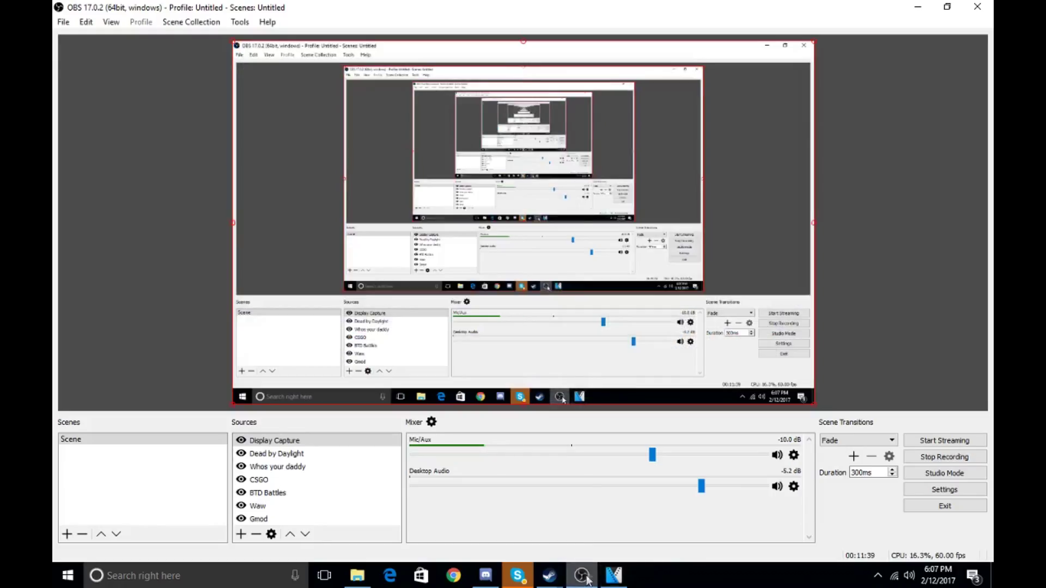